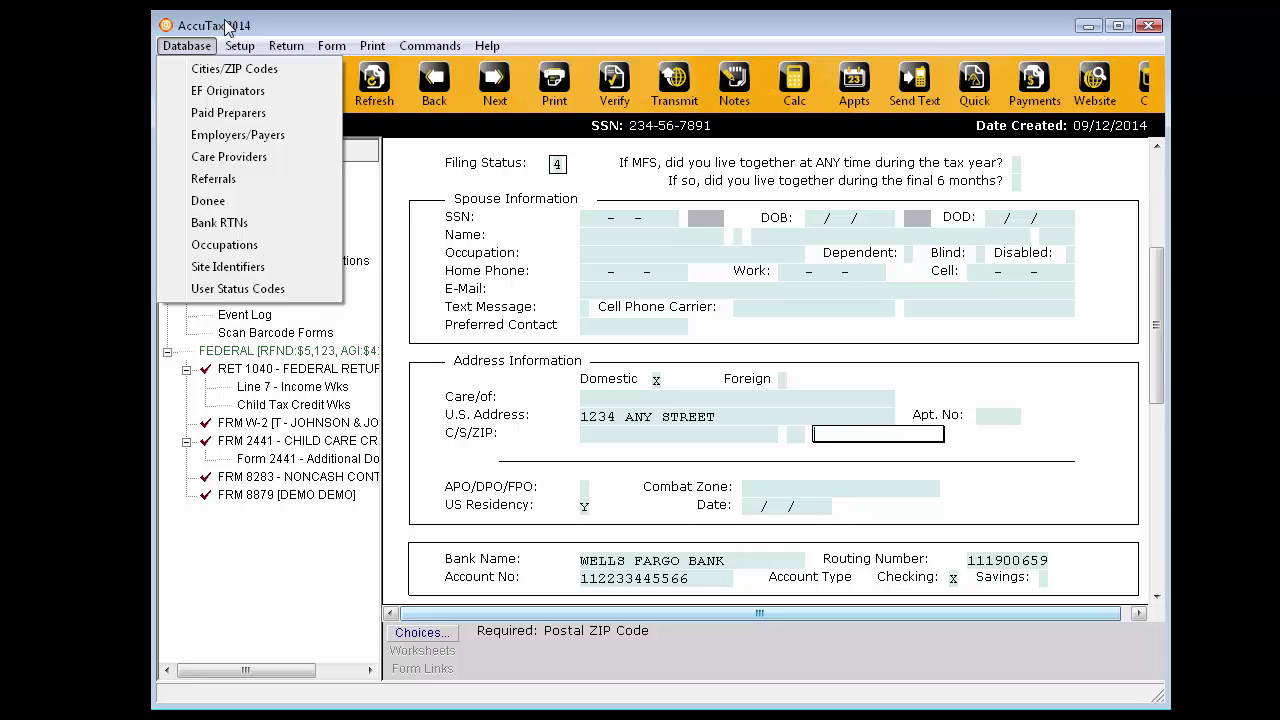
- Enter the taxpayer's postal ZIP code in the domestic address on the Client Data form so the city and state fill in
{"action": "left_click", "coordinate": [247, 27]}
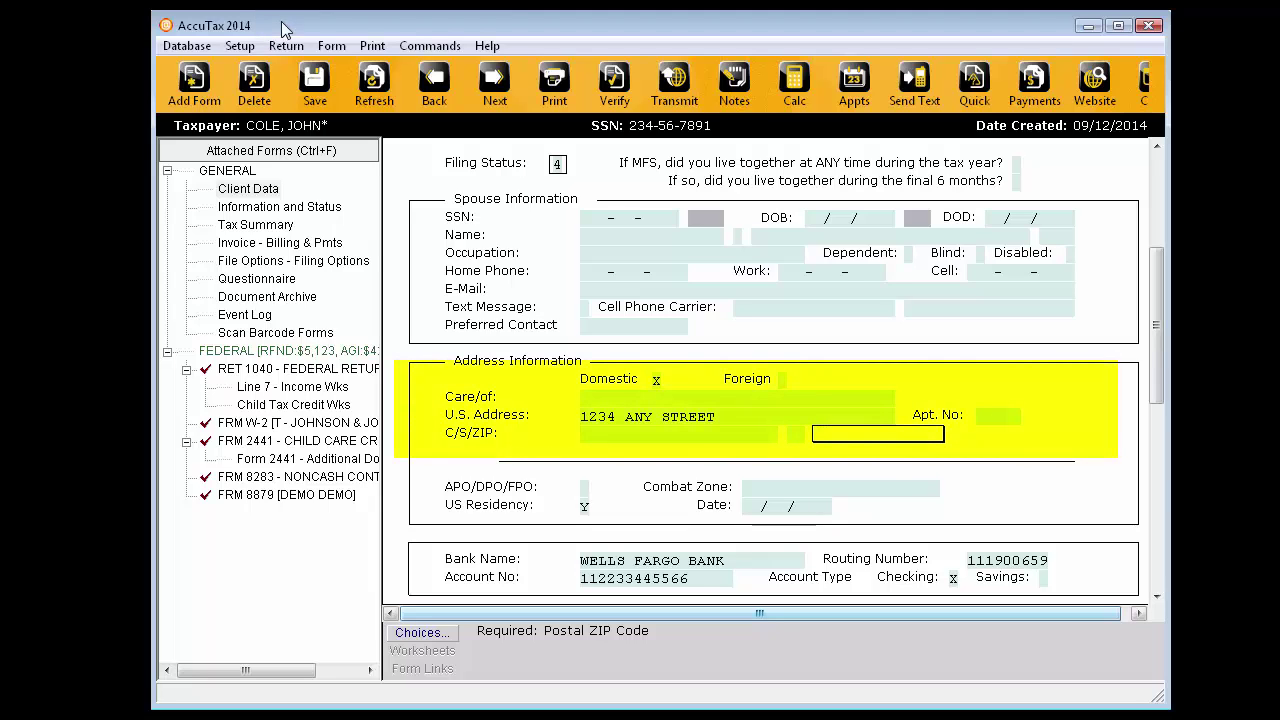
{"action": "type", "text": "20707-0000-000"}
{"action": "key", "text": "Return"}
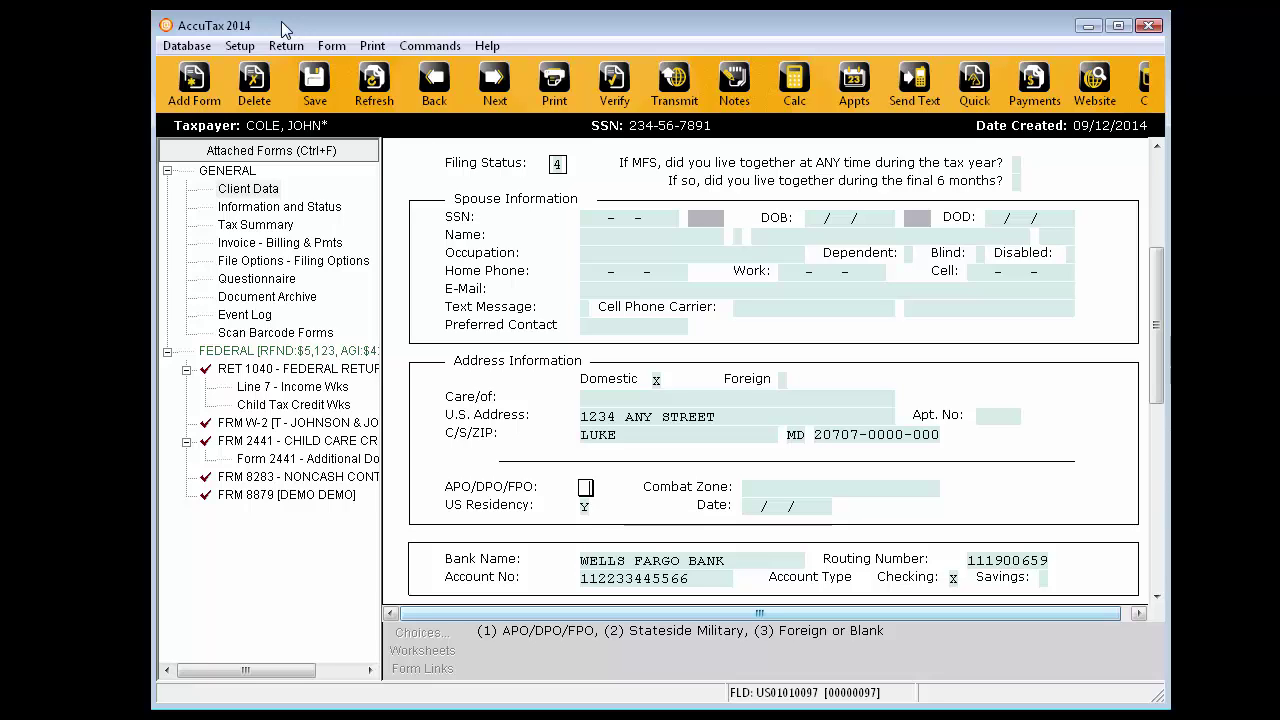
- Start a new record for ZIP code 39213 in the Cities/ZIP Codes database
{"action": "left_click", "coordinate": [185, 46]}
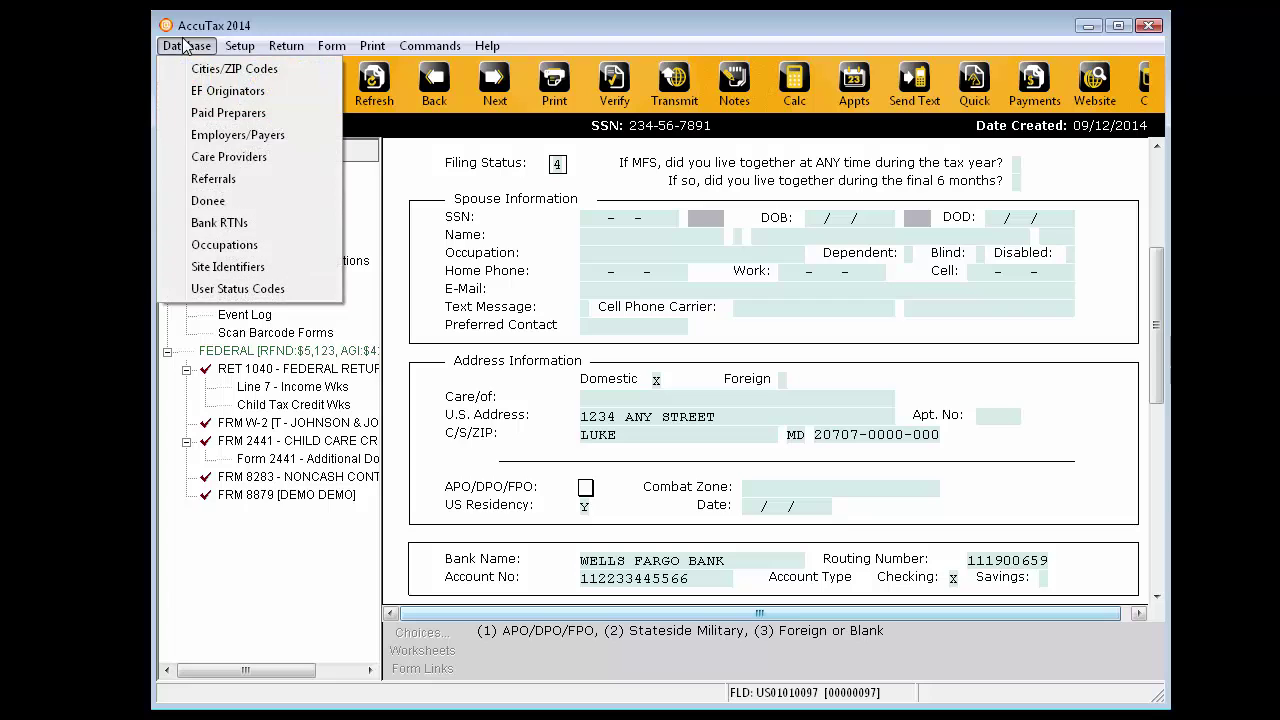
{"action": "left_click", "coordinate": [206, 69]}
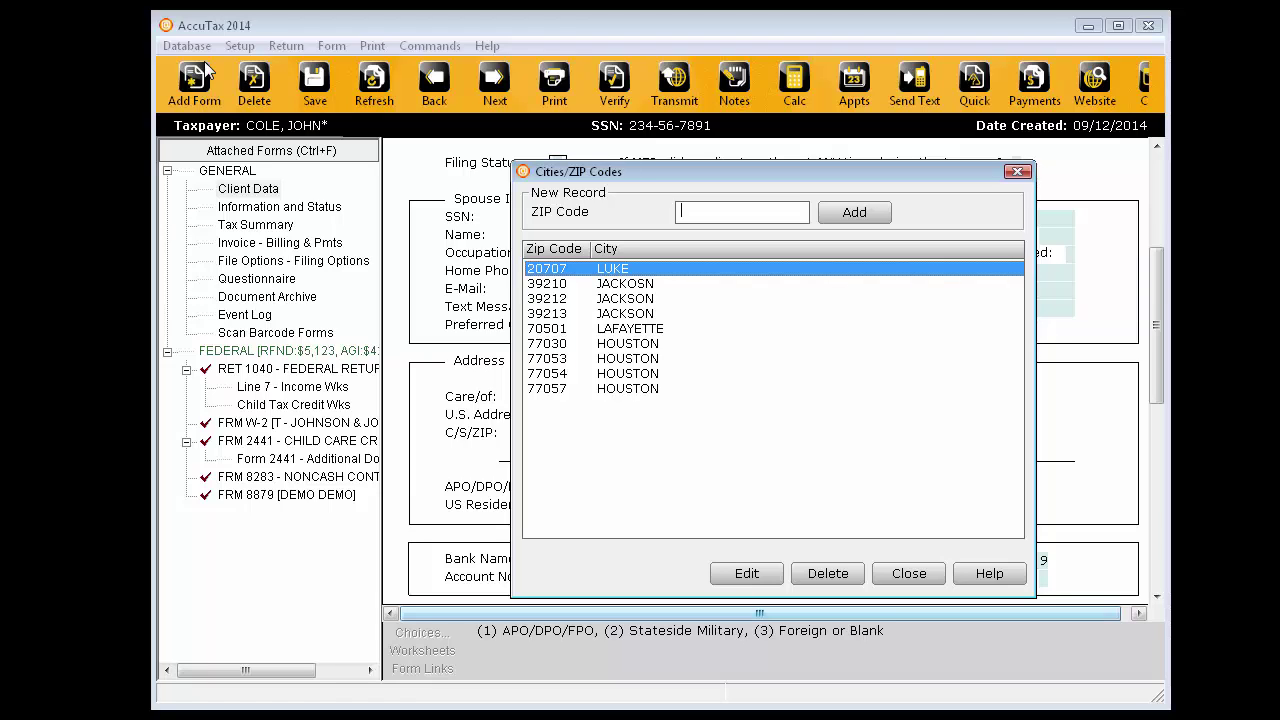
{"action": "type", "text": "39213"}
{"action": "key", "text": "Return"}
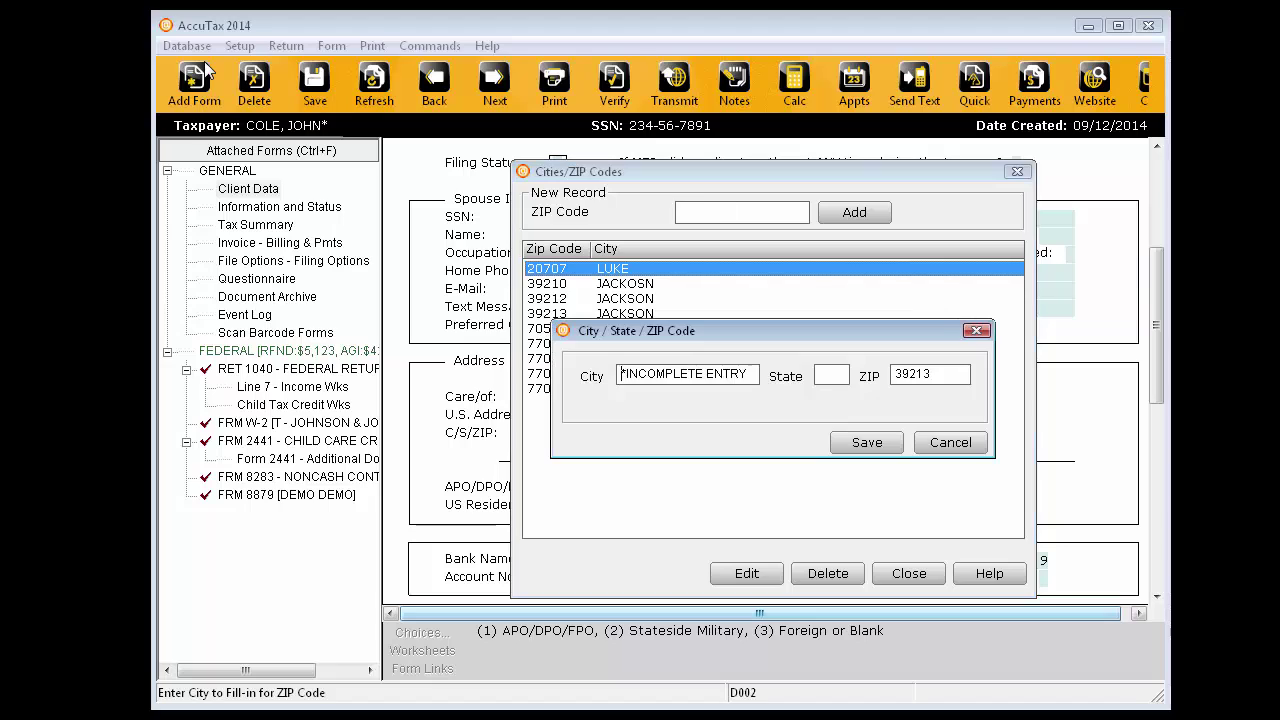
- Set the new ZIP record's city to MADISON and state to MS, save it and close the Cities/ZIP Codes database
{"action": "key", "text": "Delete"}
{"action": "key", "text": "Delete"}
{"action": "key", "text": "Delete"}
{"action": "key", "text": "Delete"}
{"action": "key", "text": "Delete"}
{"action": "key", "text": "Delete"}
{"action": "key", "text": "Delete"}
{"action": "key", "text": "Delete"}
{"action": "key", "text": "Delete"}
{"action": "key", "text": "Delete"}
{"action": "key", "text": "Delete"}
{"action": "key", "text": "Delete"}
{"action": "key", "text": "Delete"}
{"action": "key", "text": "Delete"}
{"action": "key", "text": "Delete"}
{"action": "key", "text": "Delete"}
{"action": "key", "text": "Delete"}
{"action": "type", "text": "MADISON"}
{"action": "key", "text": "BackSpace"}
{"action": "key", "text": "BackSpace"}
{"action": "key", "text": "BackSpace"}
{"action": "key", "text": "BackSpace"}
{"action": "key", "text": "BackSpace"}
{"action": "key", "text": "BackSpace"}
{"action": "key", "text": "BackSpace"}
{"action": "type", "text": "MADISON"}
{"action": "key", "text": "Tab"}
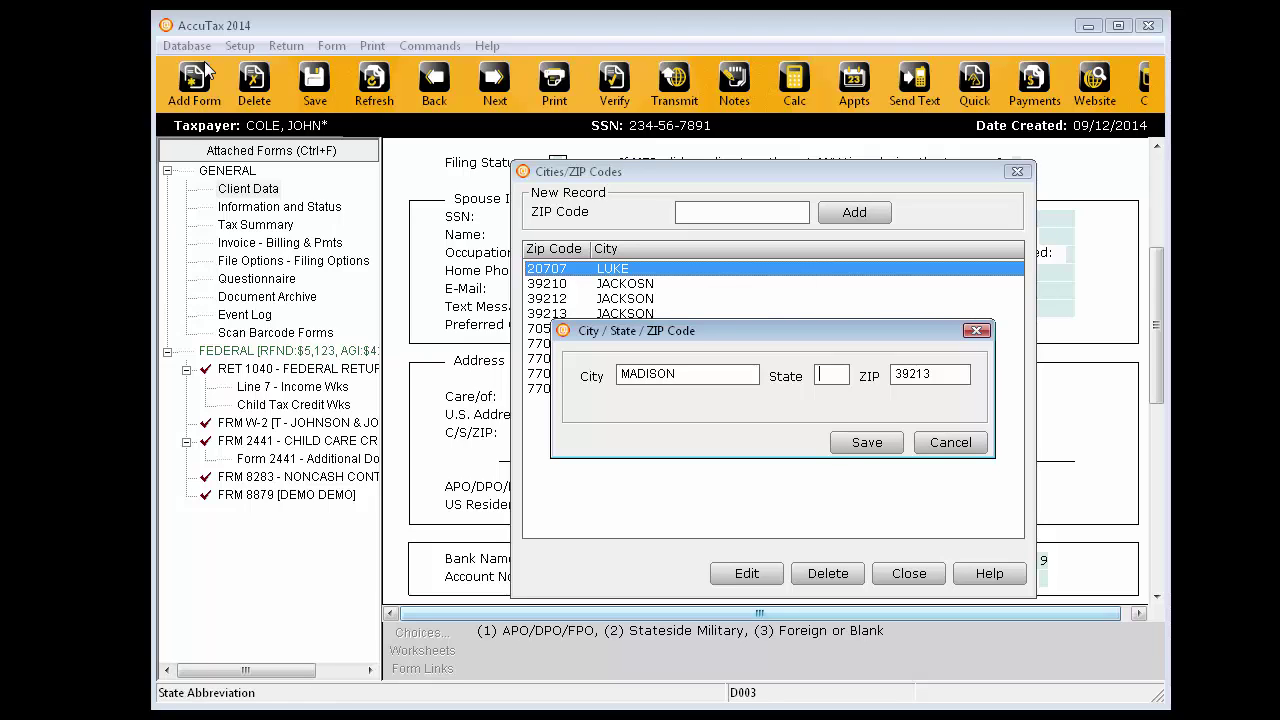
{"action": "type", "text": "MS"}
{"action": "key", "text": "Return"}
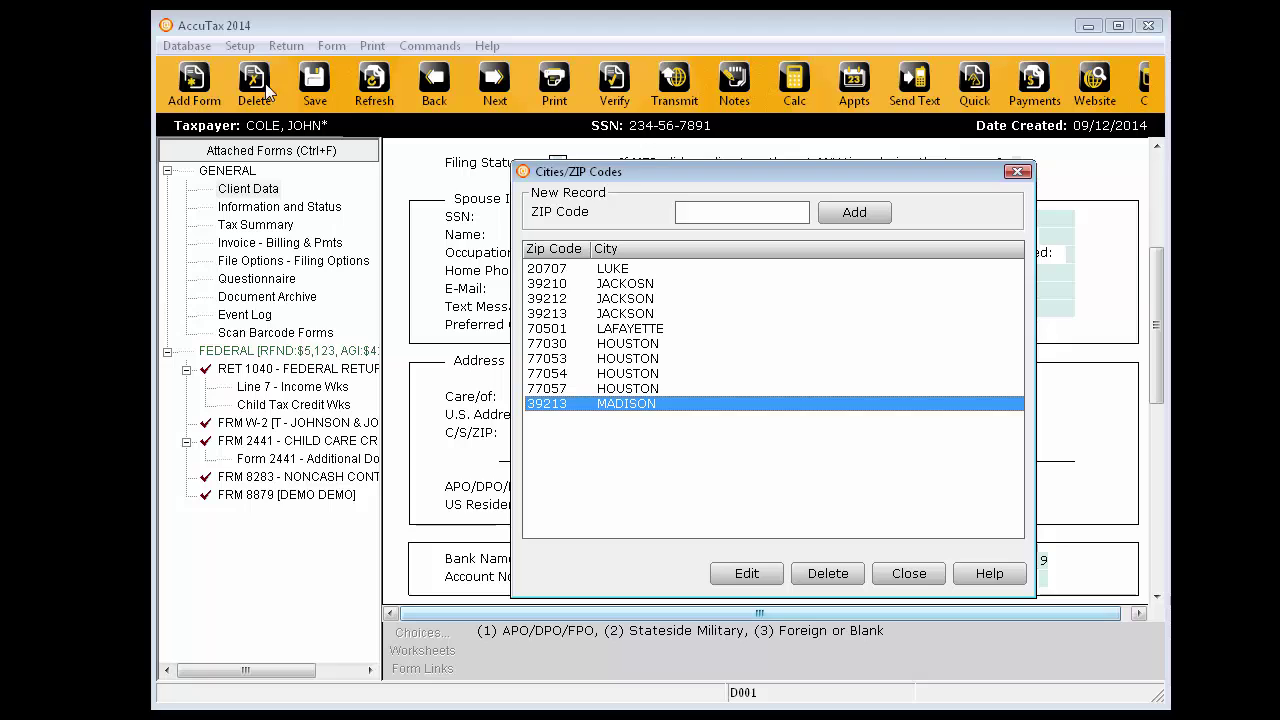
{"action": "left_click", "coordinate": [927, 577]}
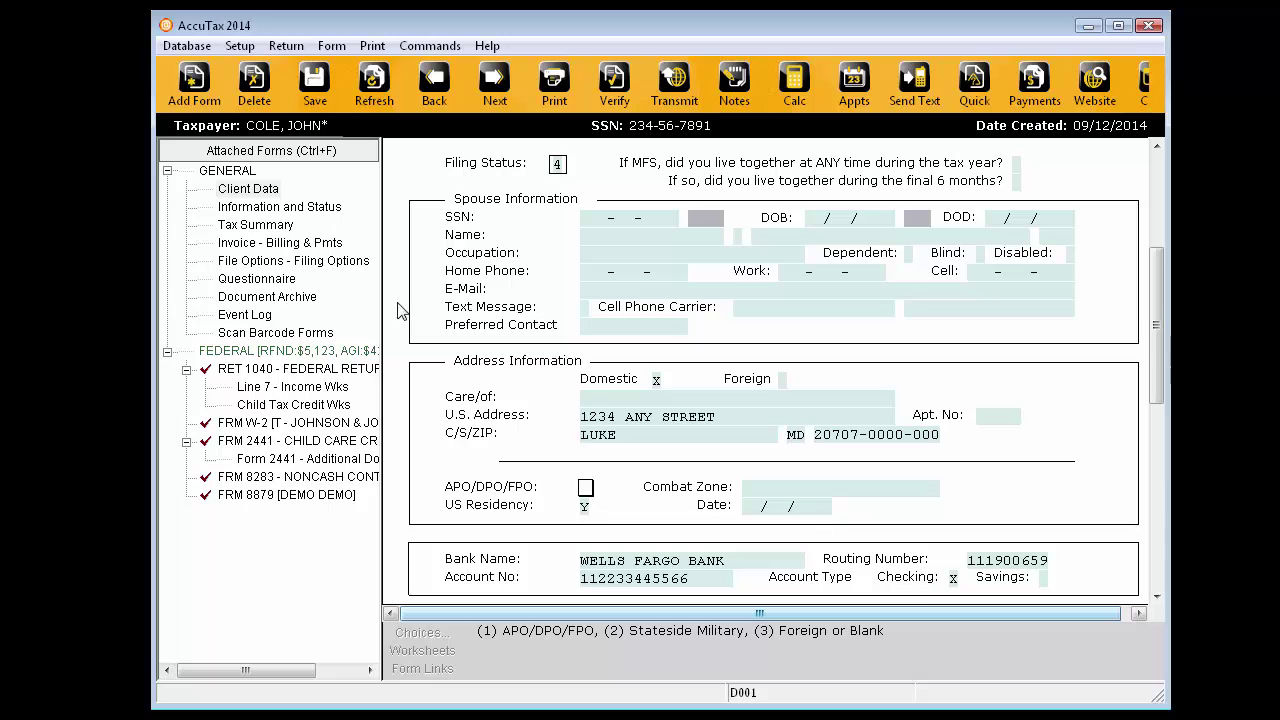
- Change the city of the 20707 record in the Cities/ZIP Codes database to LAUREL, save it and close the database
{"action": "left_click", "coordinate": [170, 46]}
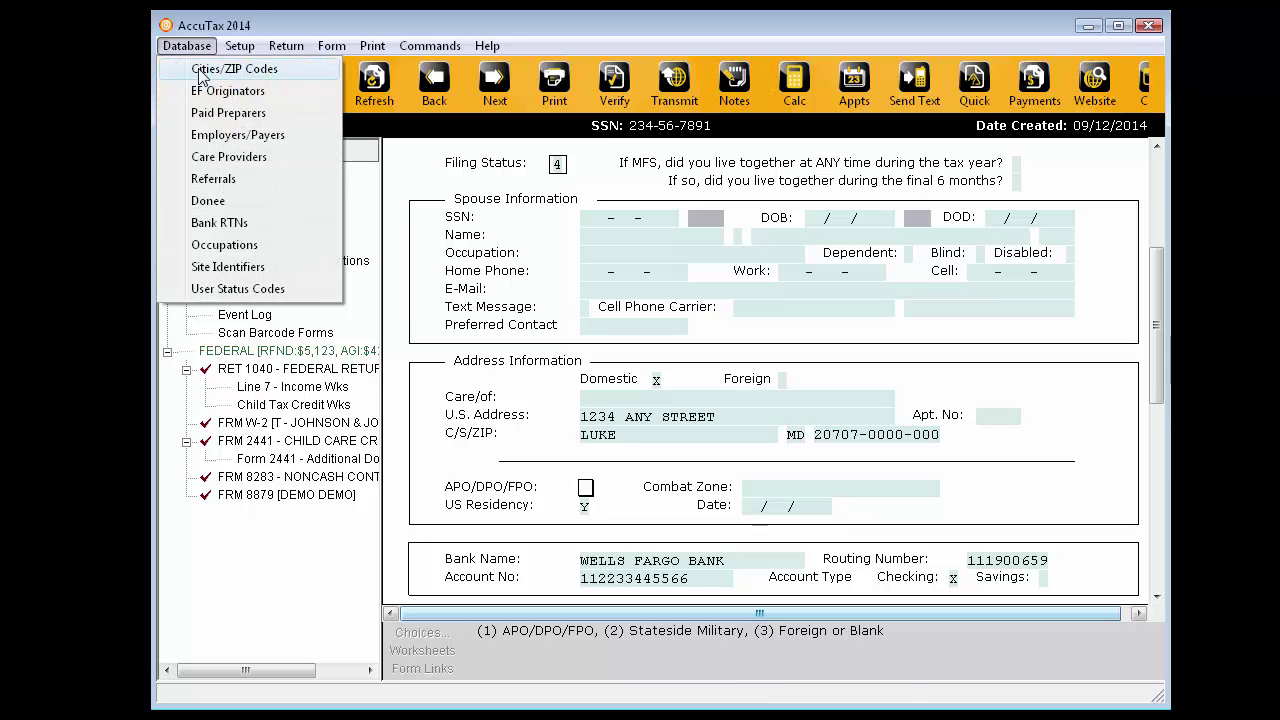
{"action": "left_click", "coordinate": [205, 72]}
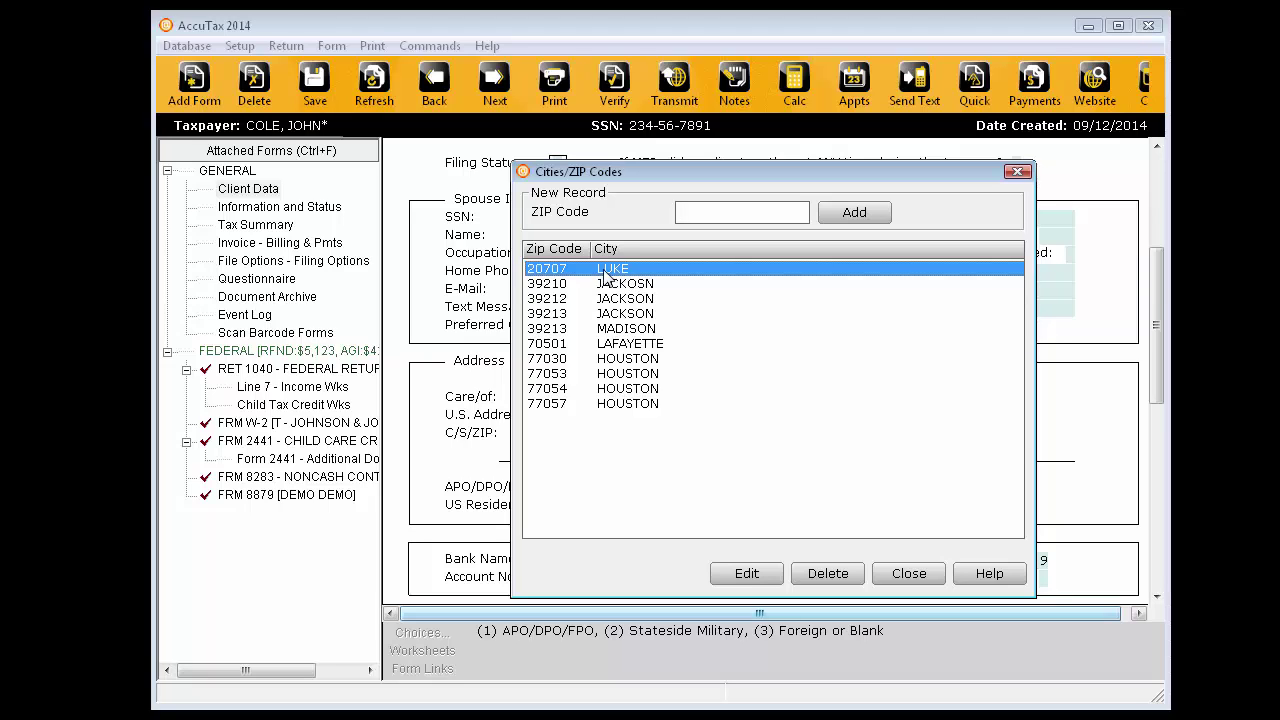
{"action": "left_click", "coordinate": [748, 576]}
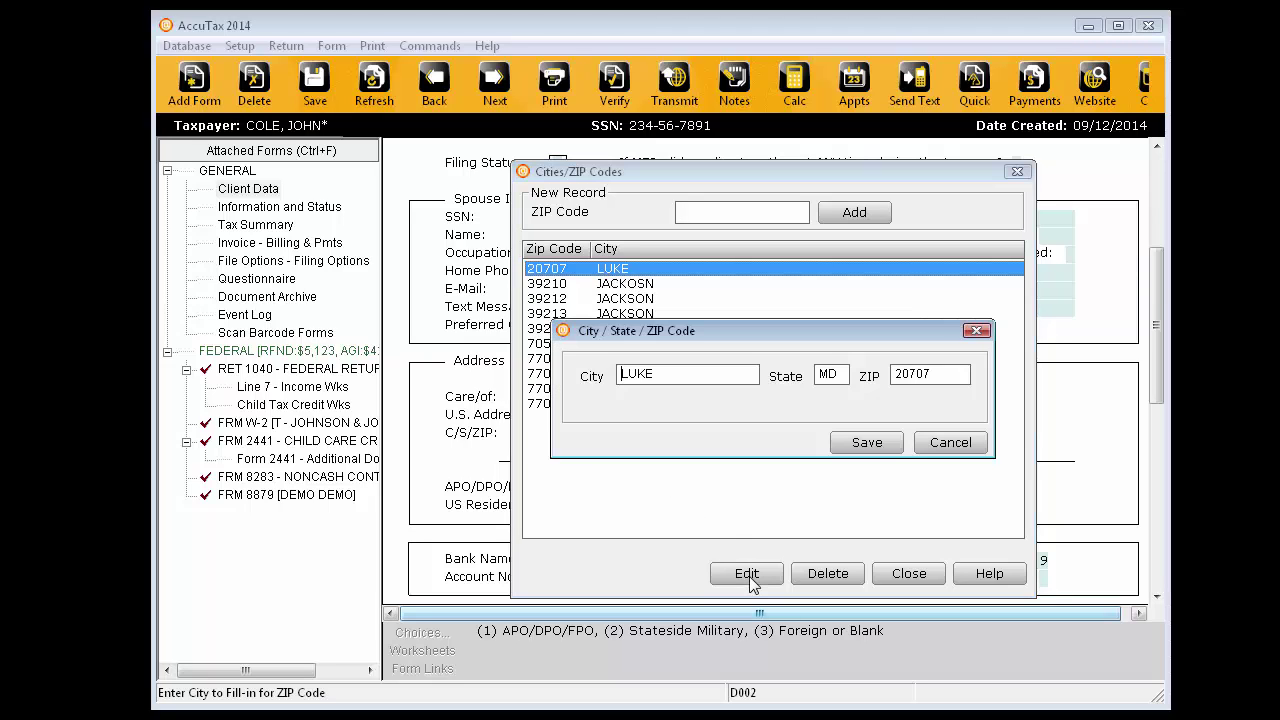
{"action": "key", "text": "Delete"}
{"action": "key", "text": "Delete"}
{"action": "key", "text": "Delete"}
{"action": "key", "text": "Delete"}
{"action": "type", "text": "LAUREL"}
{"action": "key", "text": "Return"}
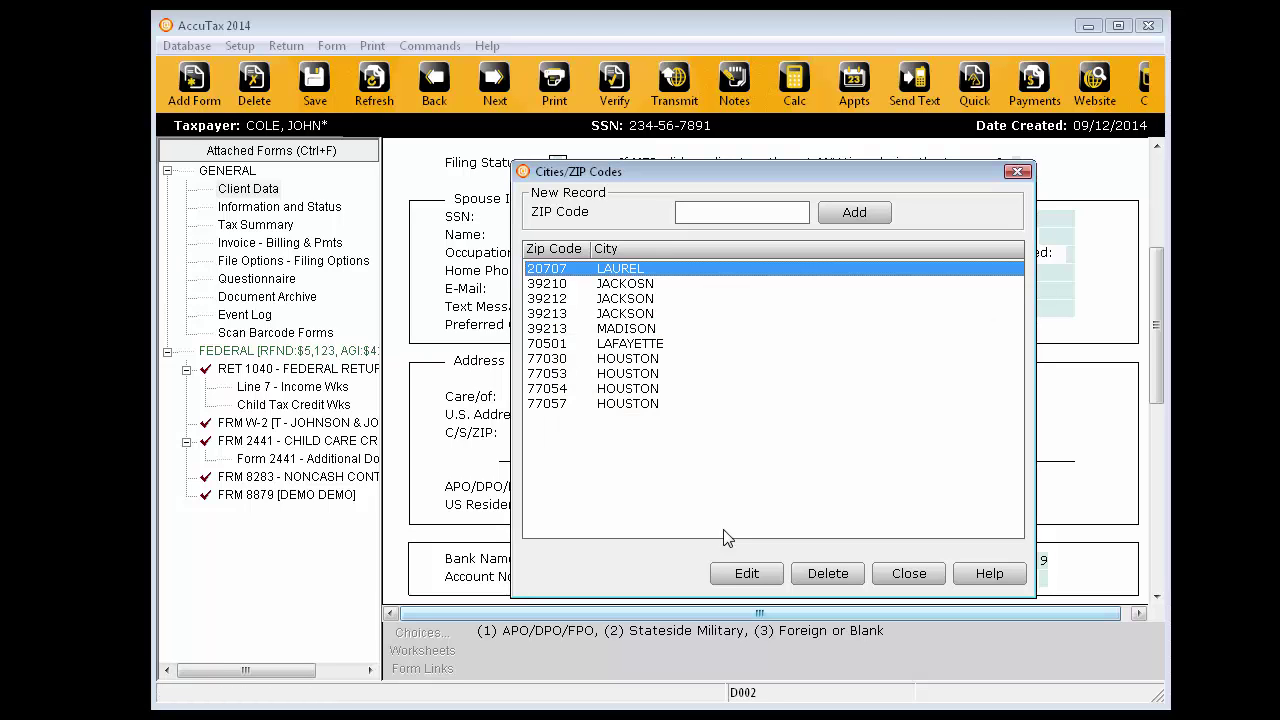
{"action": "left_click", "coordinate": [895, 573]}
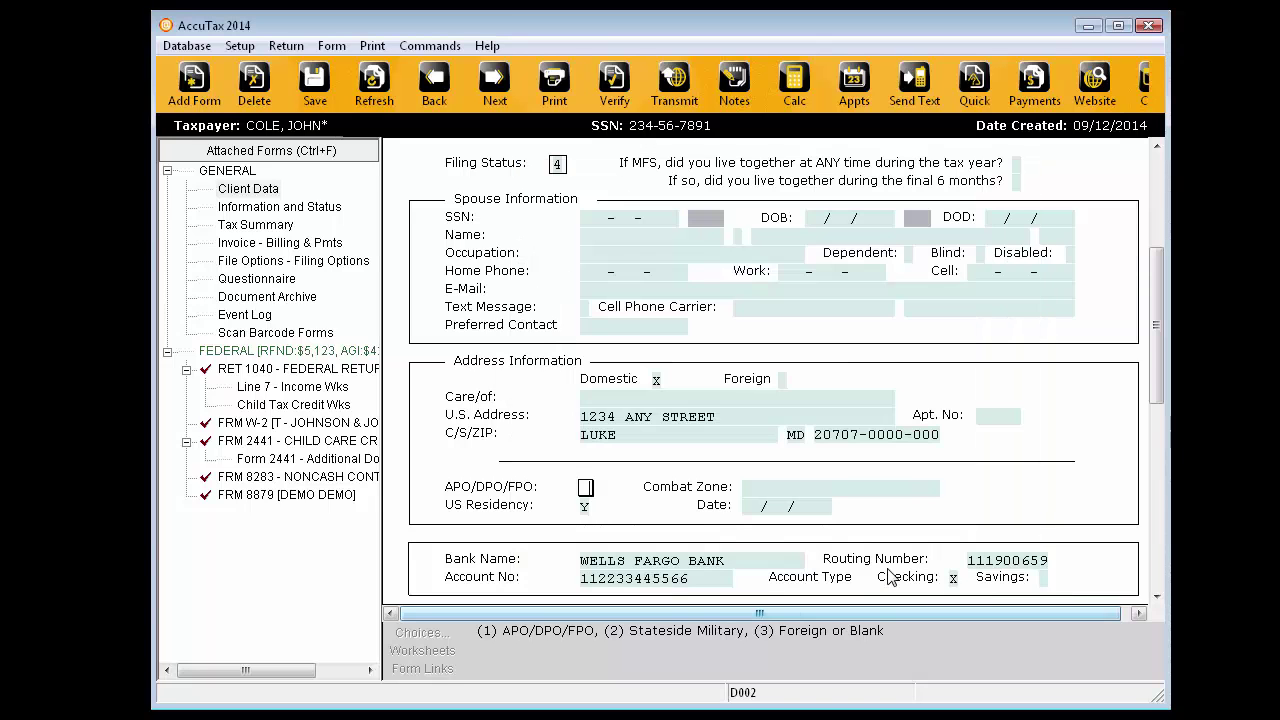
- Replace the city in the taxpayer's address with the LAUREL, MD entry from the list of city choices
{"action": "left_click", "coordinate": [677, 434]}
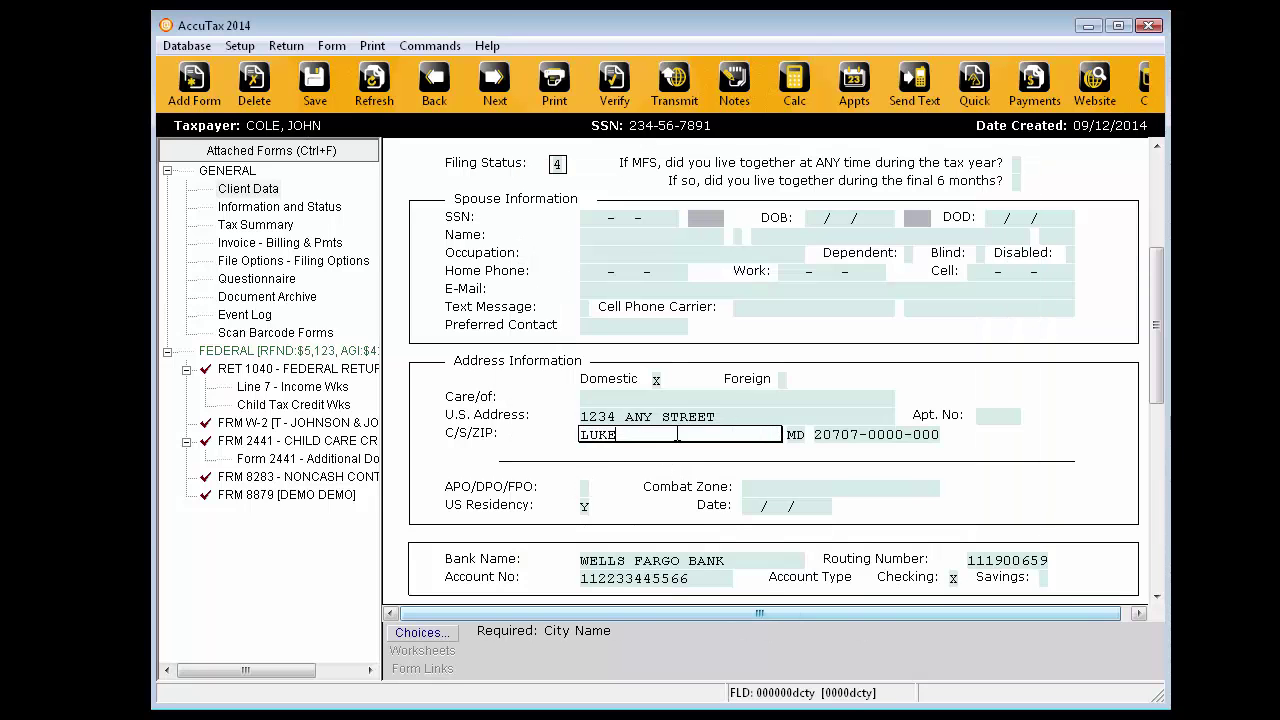
{"action": "left_click", "coordinate": [421, 632]}
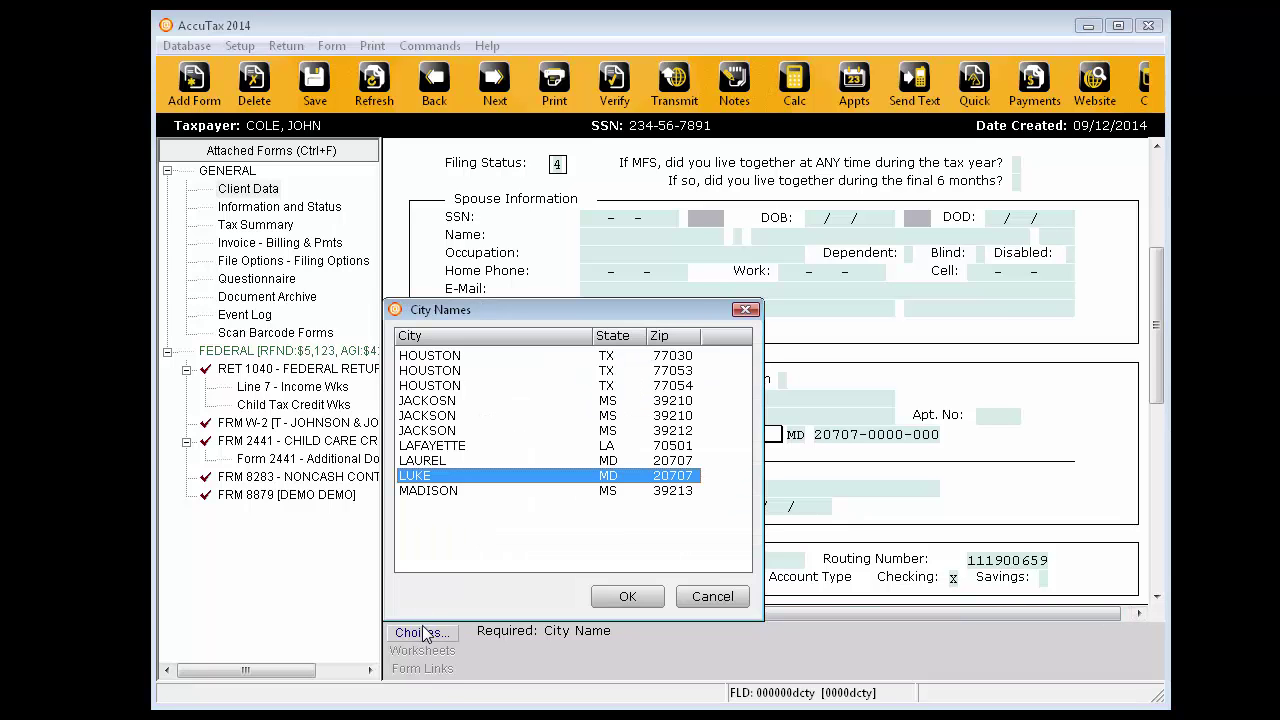
{"action": "left_click", "coordinate": [445, 461]}
{"action": "left_click", "coordinate": [623, 599]}
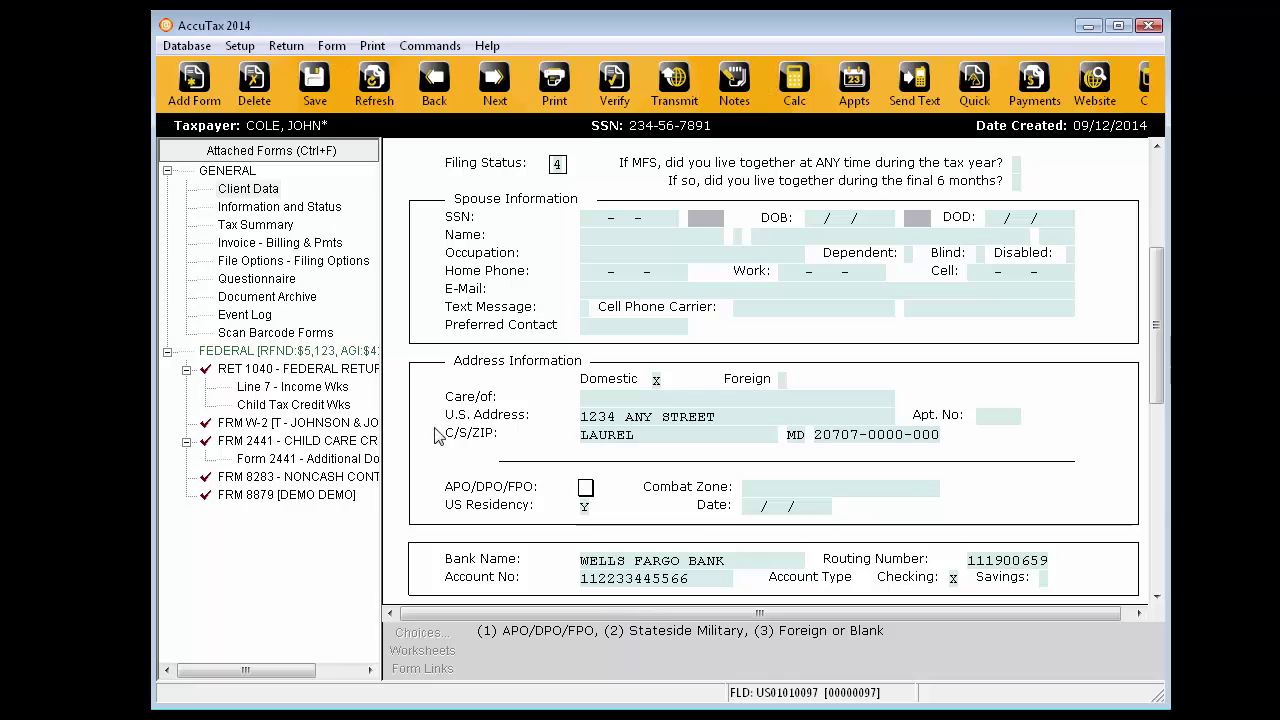
{"action": "left_click", "coordinate": [180, 47]}
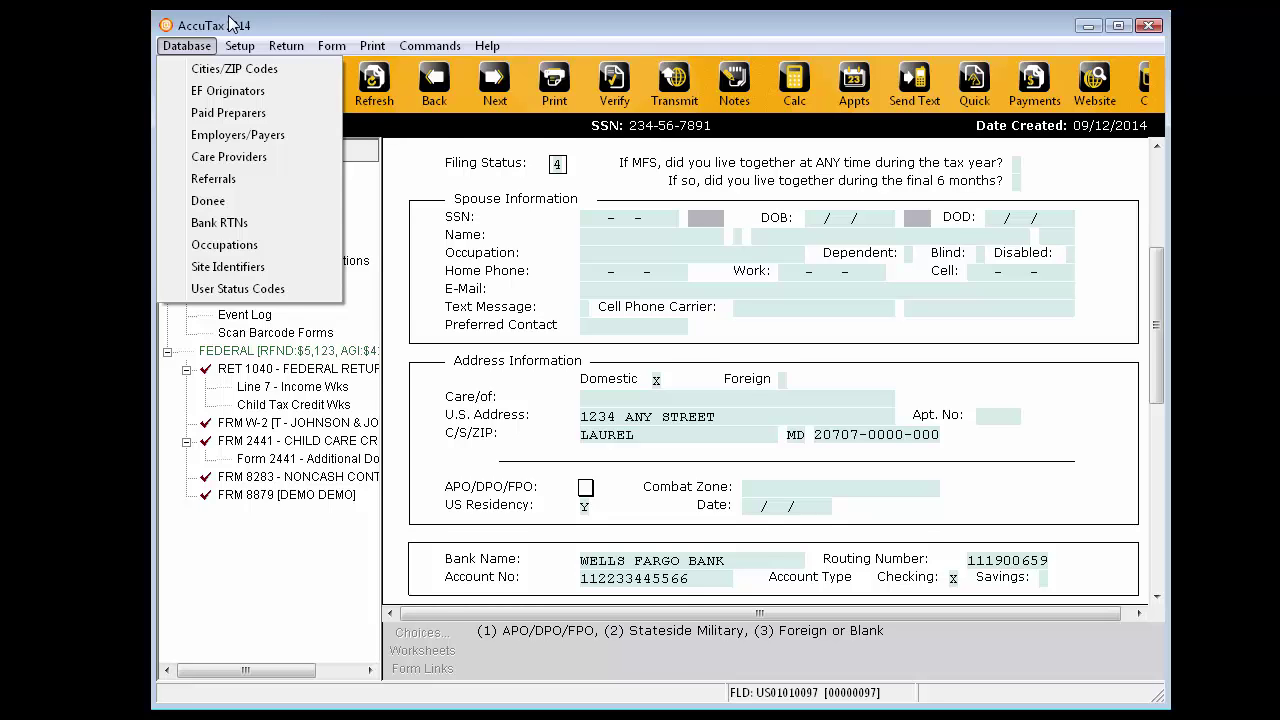
{"action": "left_click", "coordinate": [228, 22]}
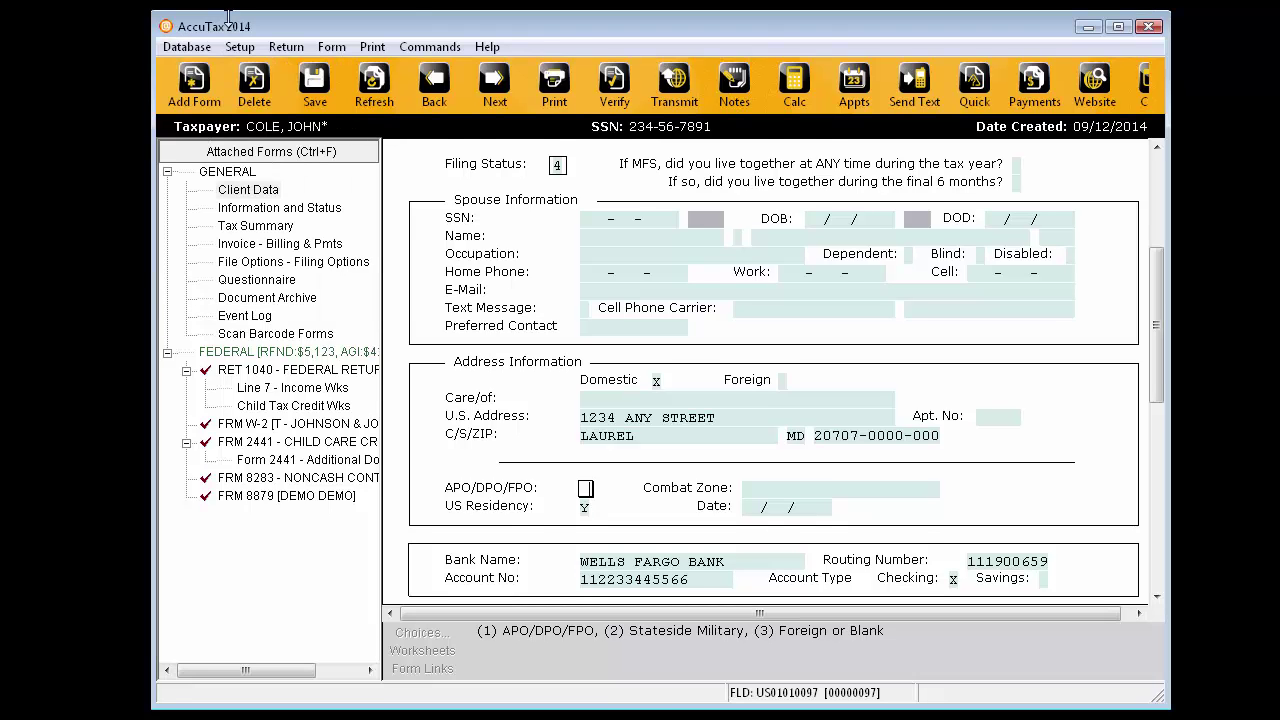
- Open the W-2 form and review the JOHNSON & JOHNSON record in the Employers/Payers database, closing it without changes
{"action": "left_click", "coordinate": [245, 424]}
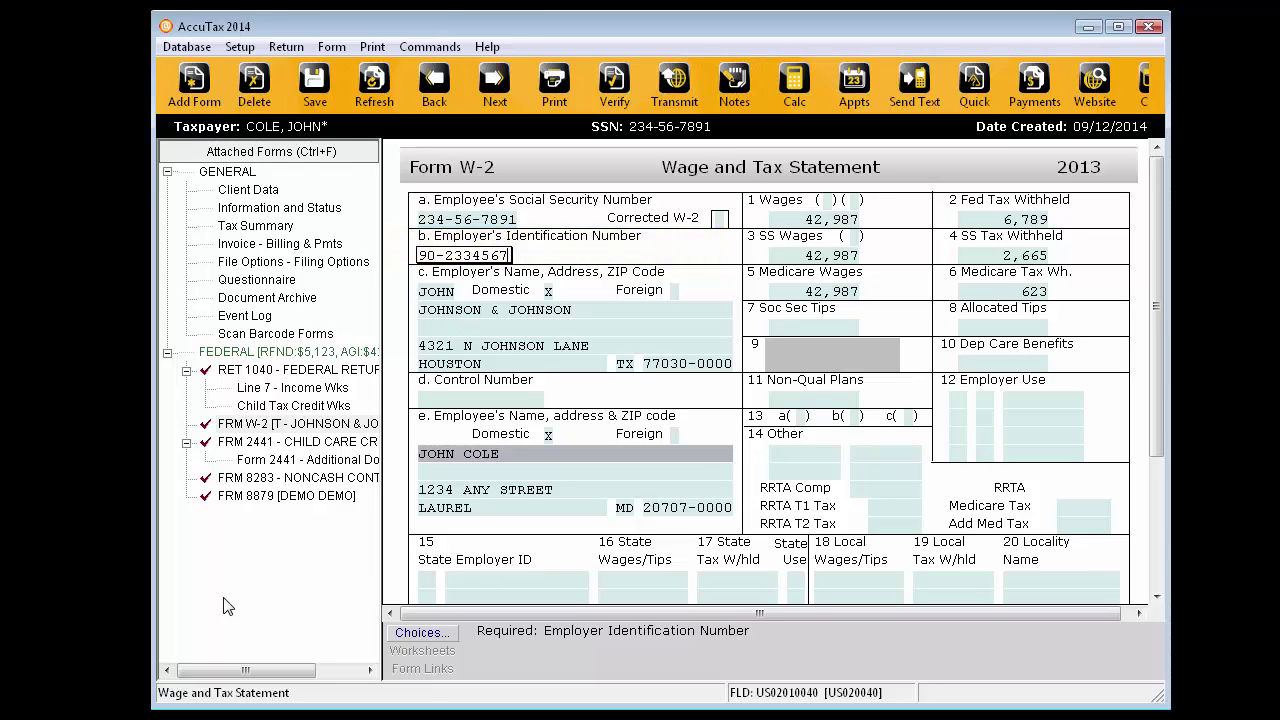
{"action": "left_click", "coordinate": [195, 48]}
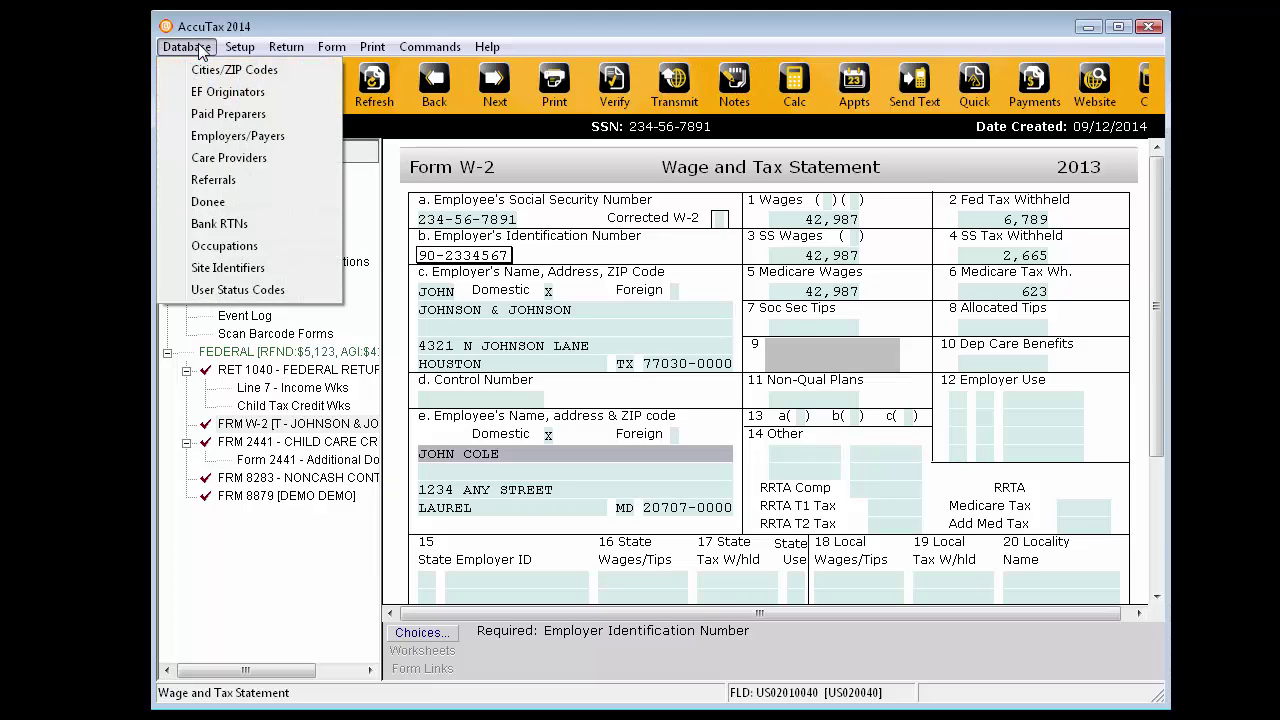
{"action": "left_click", "coordinate": [205, 137]}
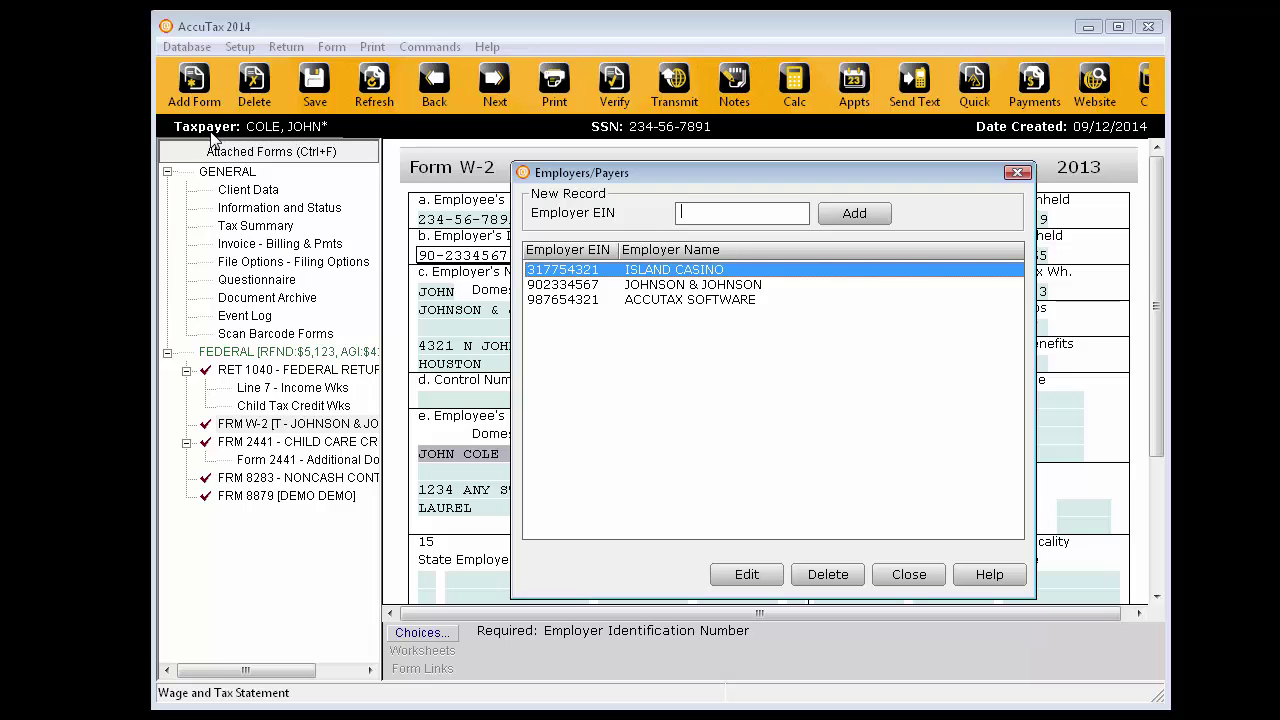
{"action": "double_click", "coordinate": [531, 287]}
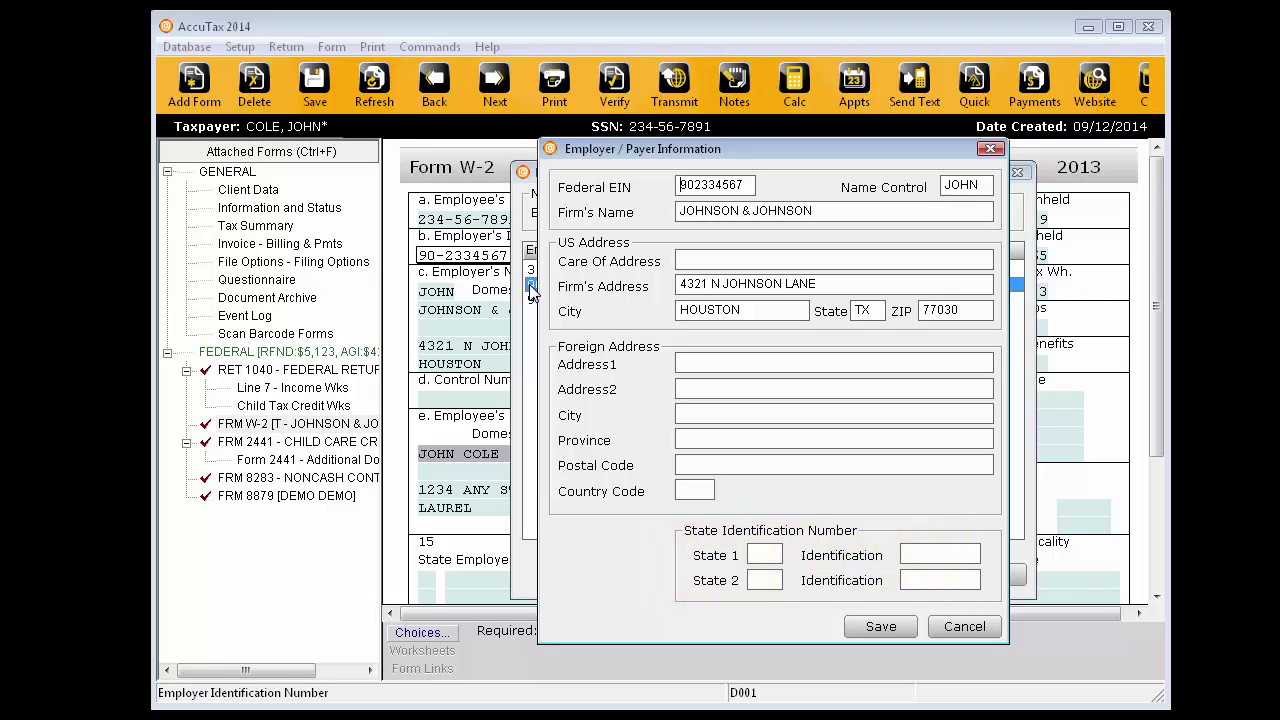
{"action": "key", "text": "Escape"}
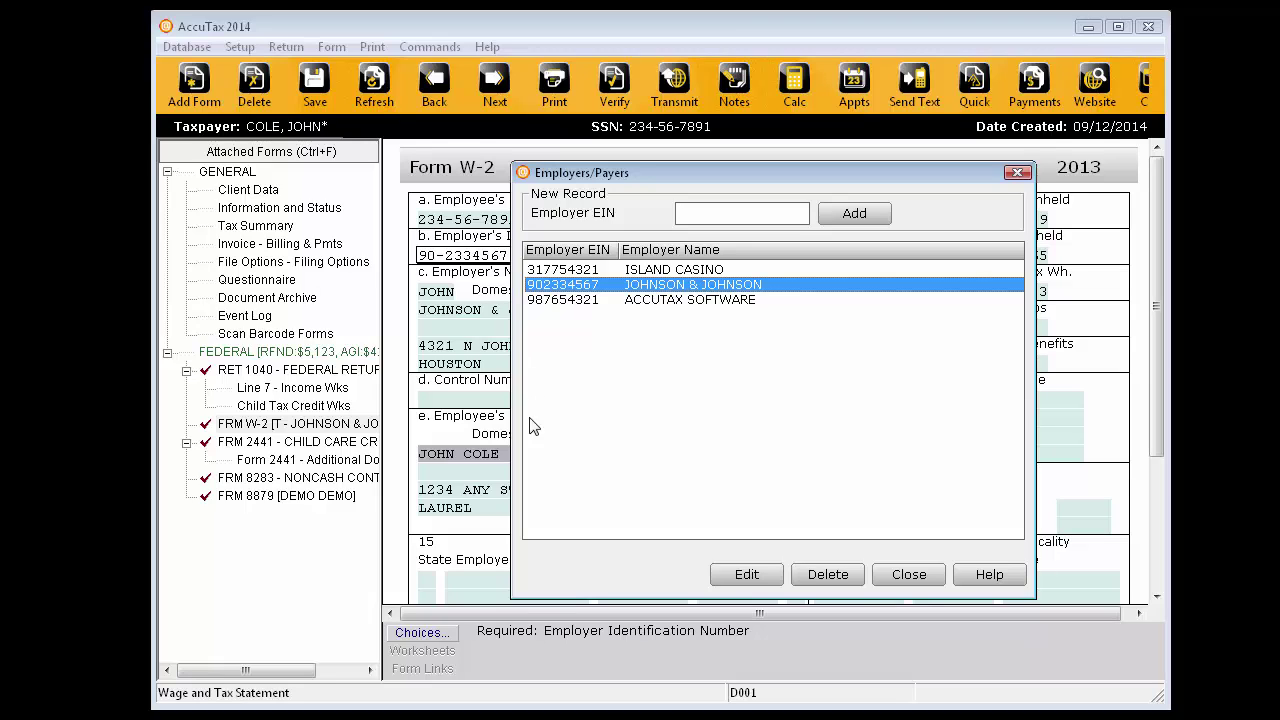
{"action": "left_click", "coordinate": [906, 576]}
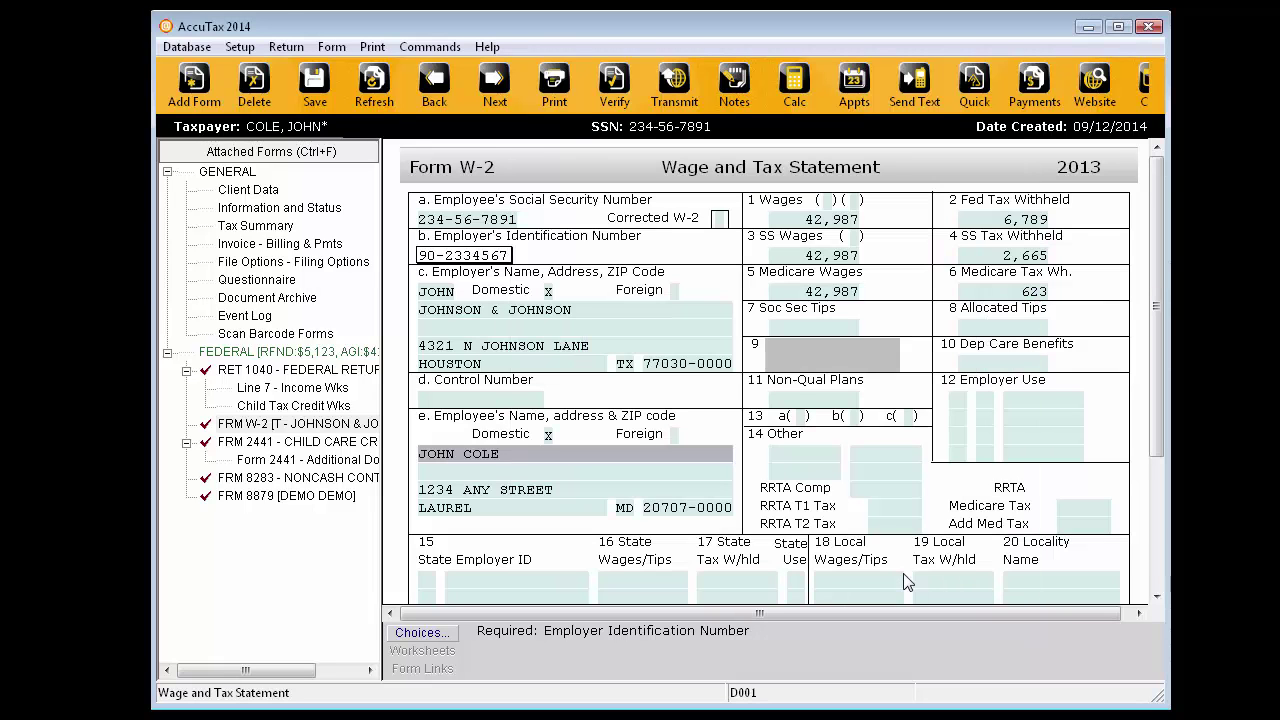
- Open Form 2441 and review the first Care Providers record and its ID type options, closing the database without changes
{"action": "left_click", "coordinate": [274, 447]}
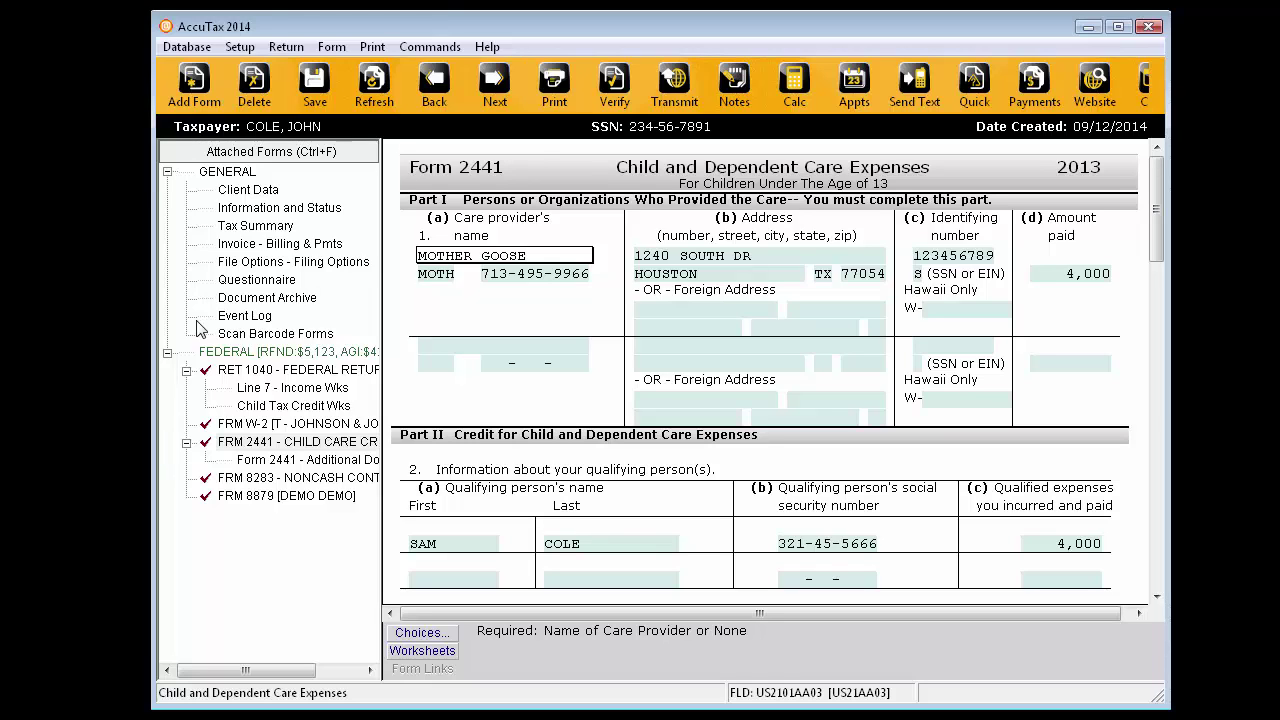
{"action": "left_click", "coordinate": [187, 47]}
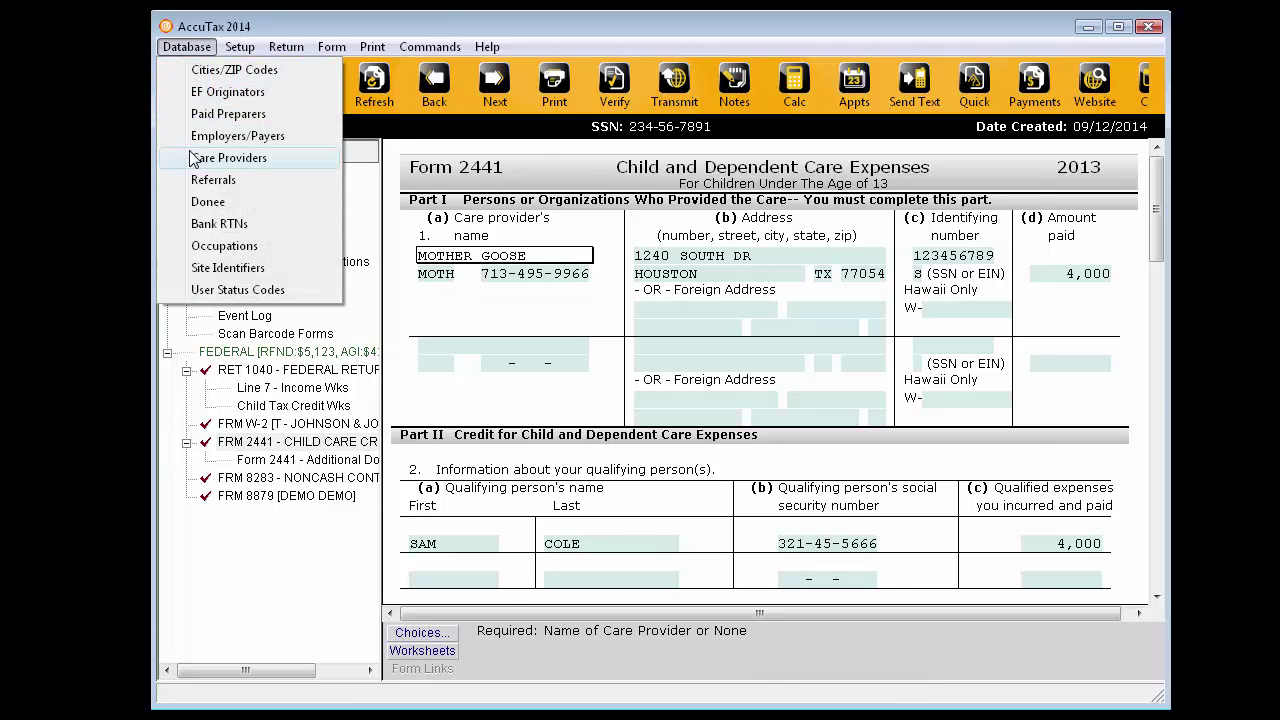
{"action": "left_click", "coordinate": [195, 158]}
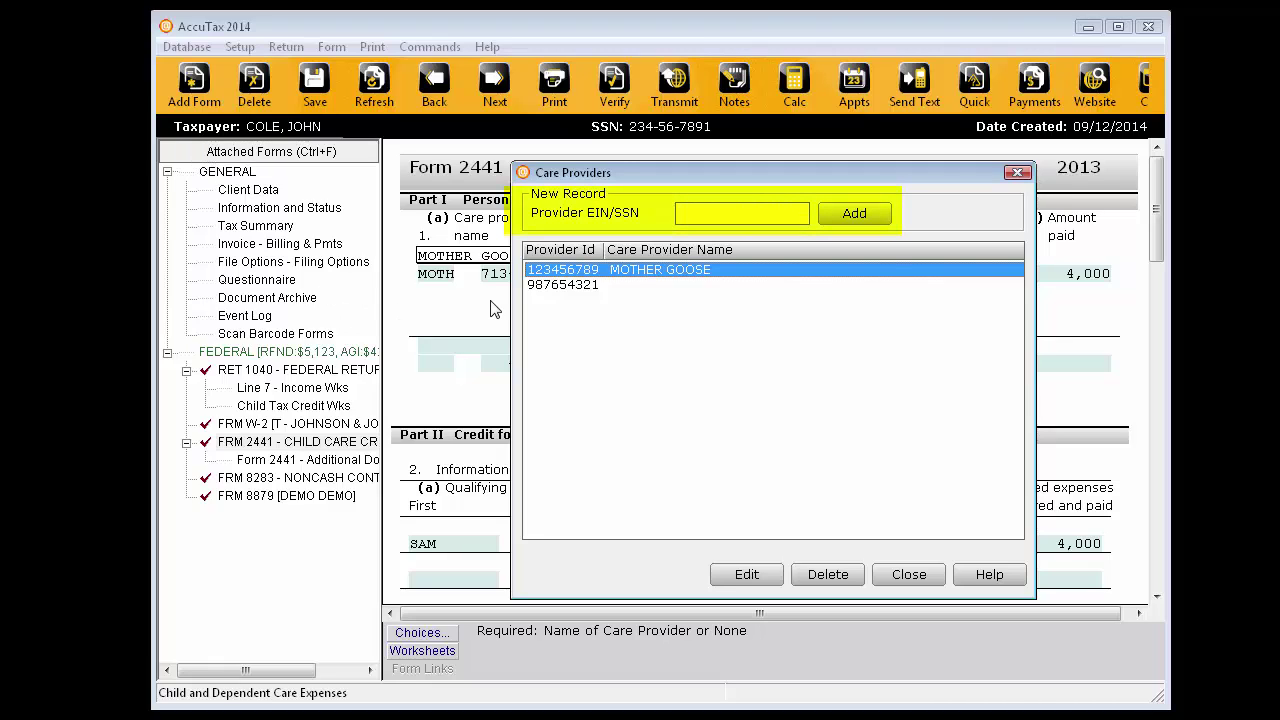
{"action": "double_click", "coordinate": [539, 270]}
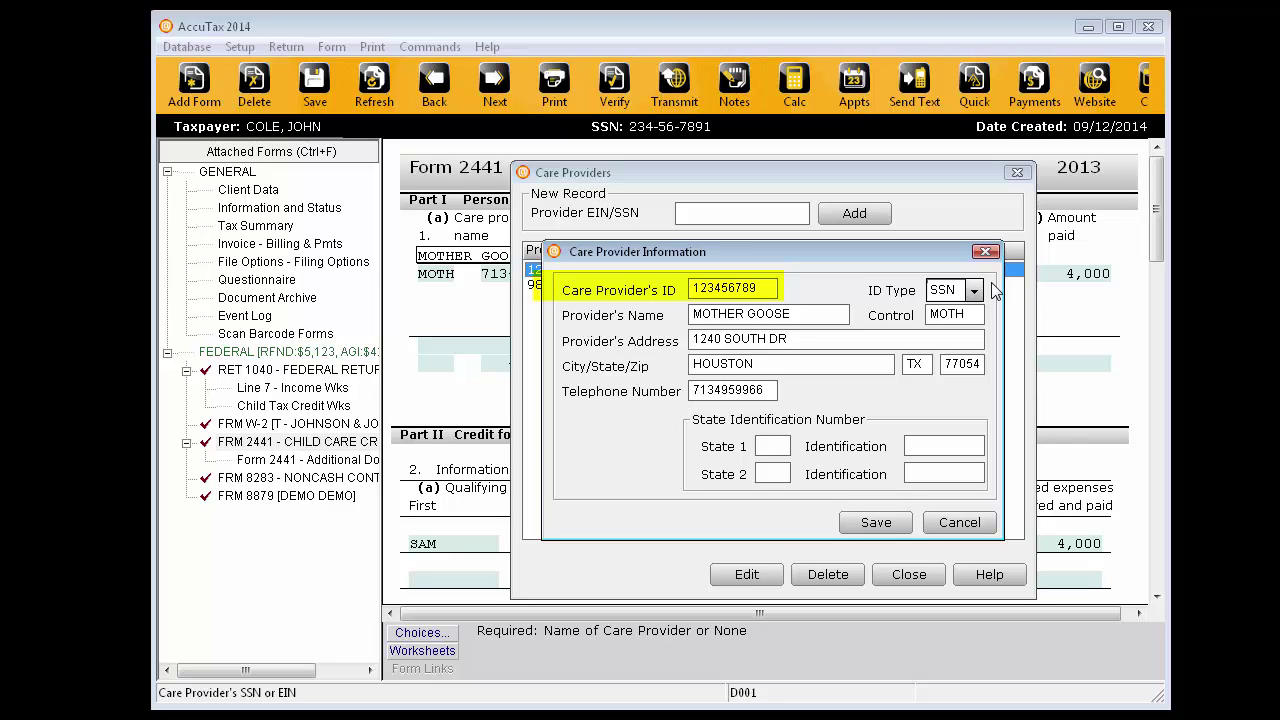
{"action": "left_click", "coordinate": [975, 291]}
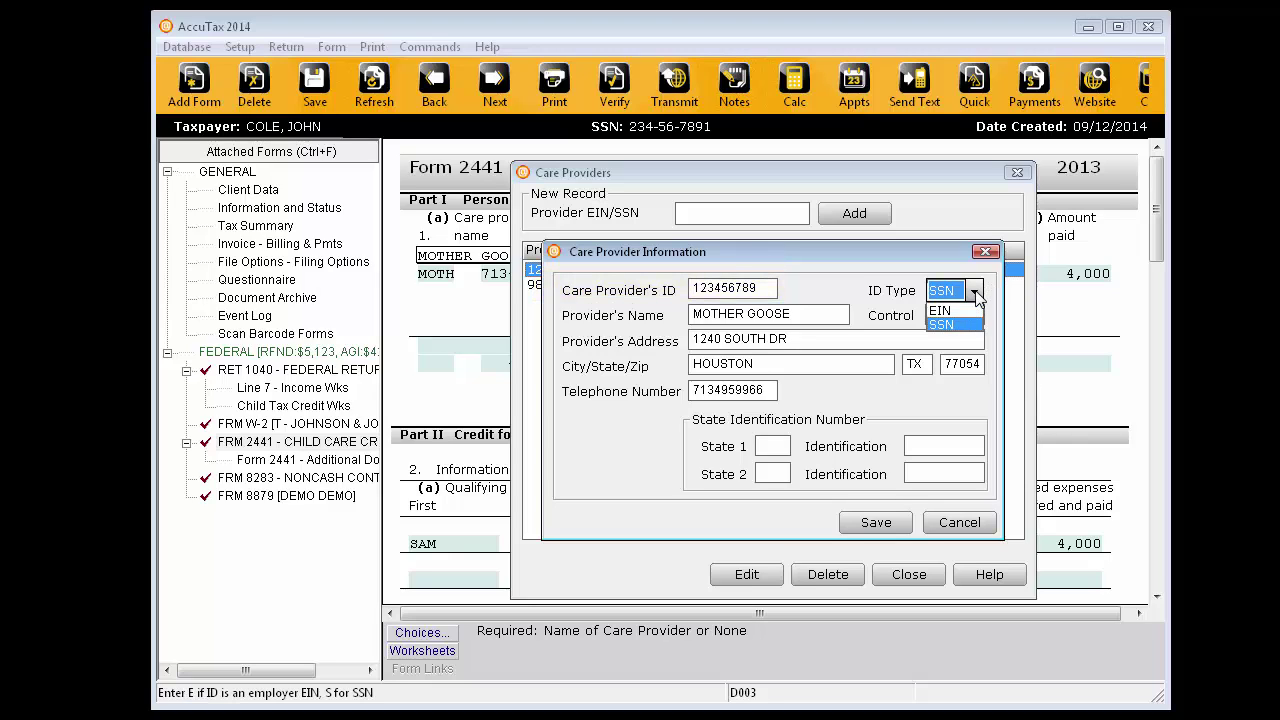
{"action": "left_click", "coordinate": [976, 292]}
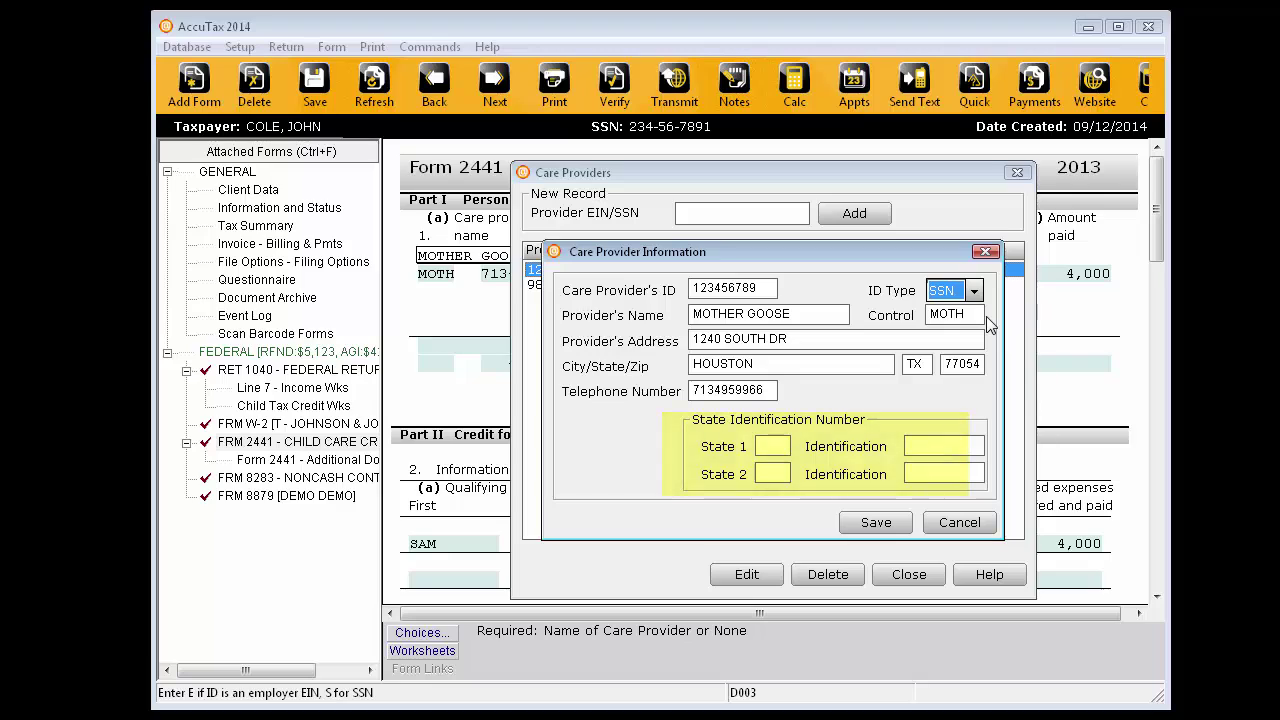
{"action": "key", "text": "Escape"}
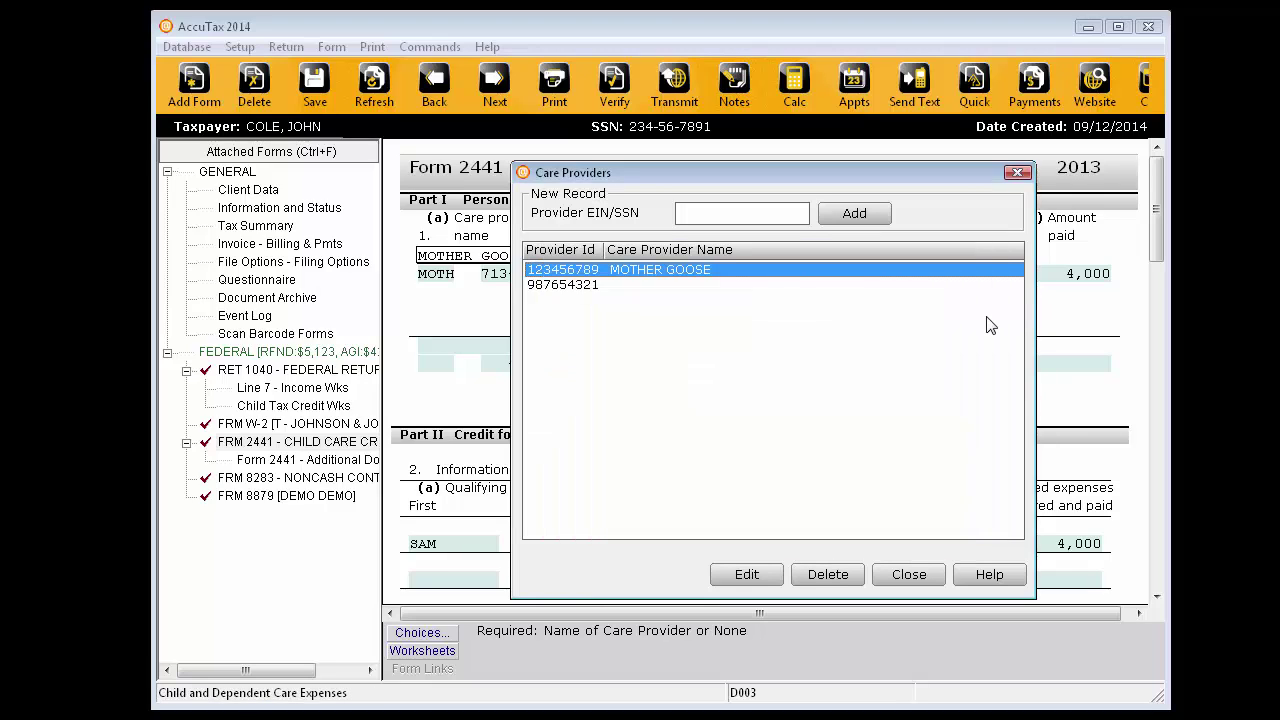
{"action": "left_click", "coordinate": [905, 574]}
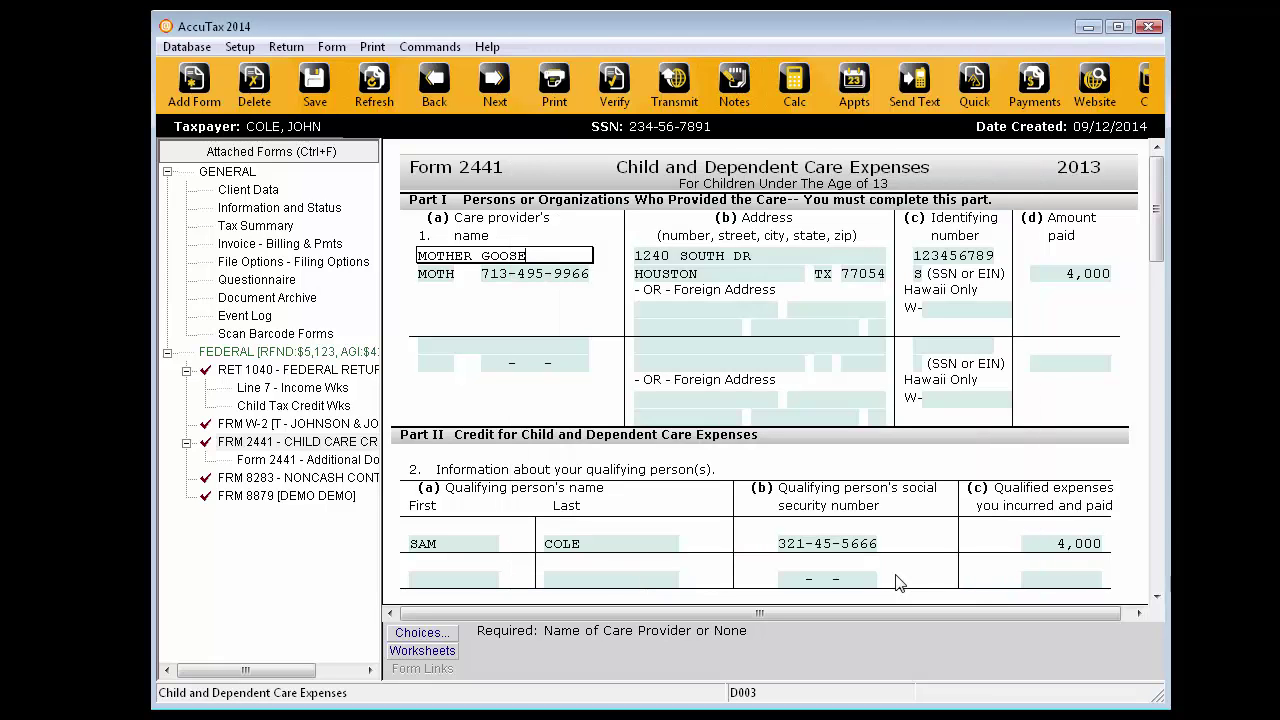
- Go to the client's referral type in Client Data and review the DOOR HANGER record in the Referrals database, closing it without changes
{"action": "left_click", "coordinate": [252, 191]}
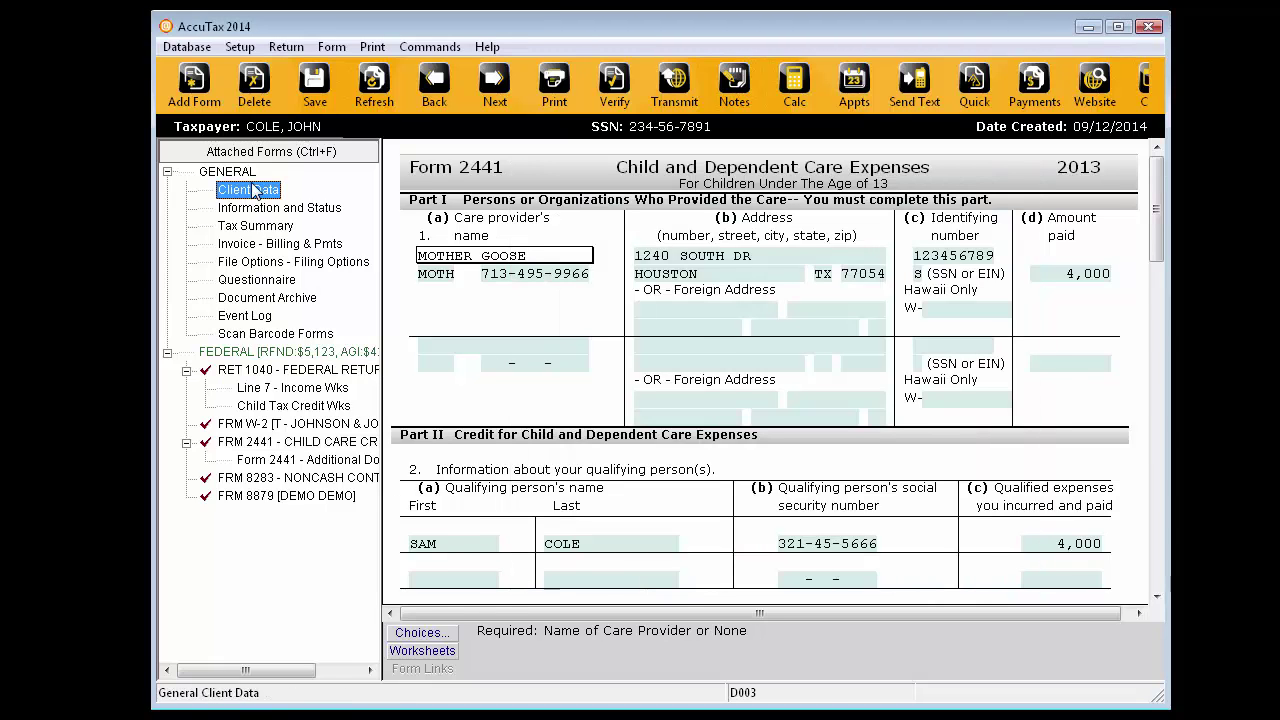
{"action": "scroll", "coordinate": [485, 340], "scroll_direction": "down", "scroll_amount": 6}
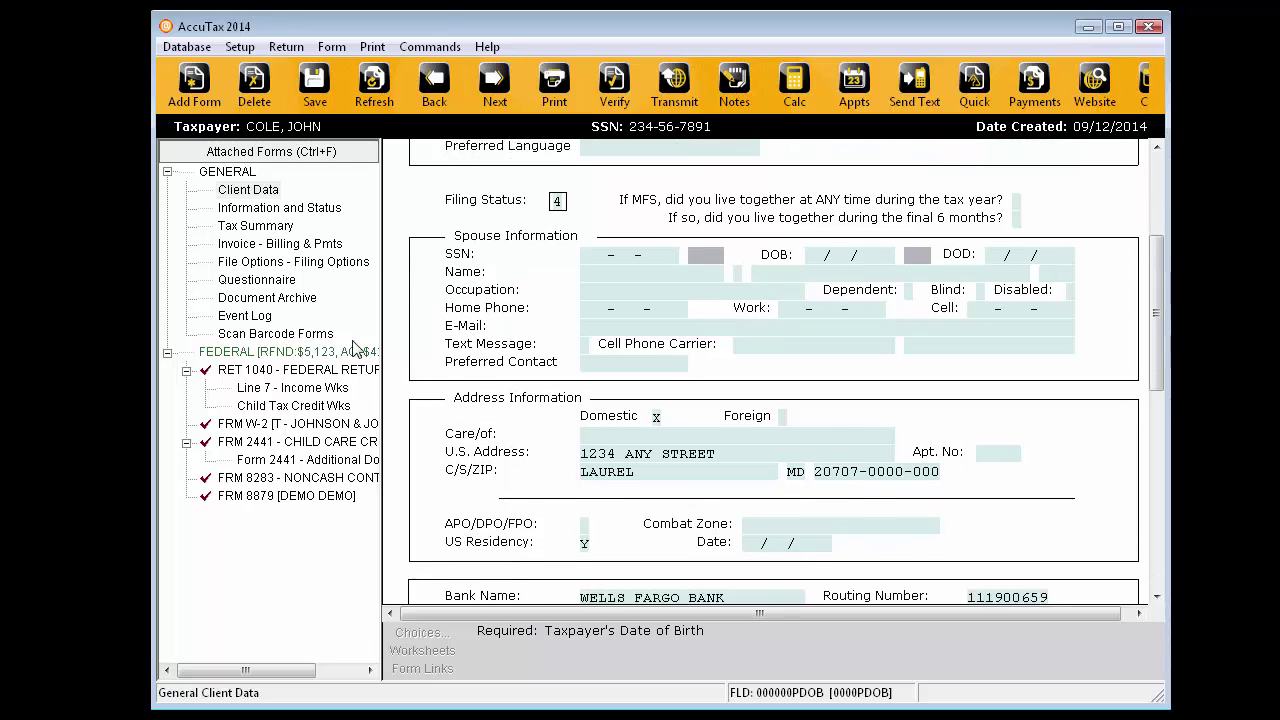
{"action": "scroll", "coordinate": [480, 350], "scroll_direction": "down", "scroll_amount": 4}
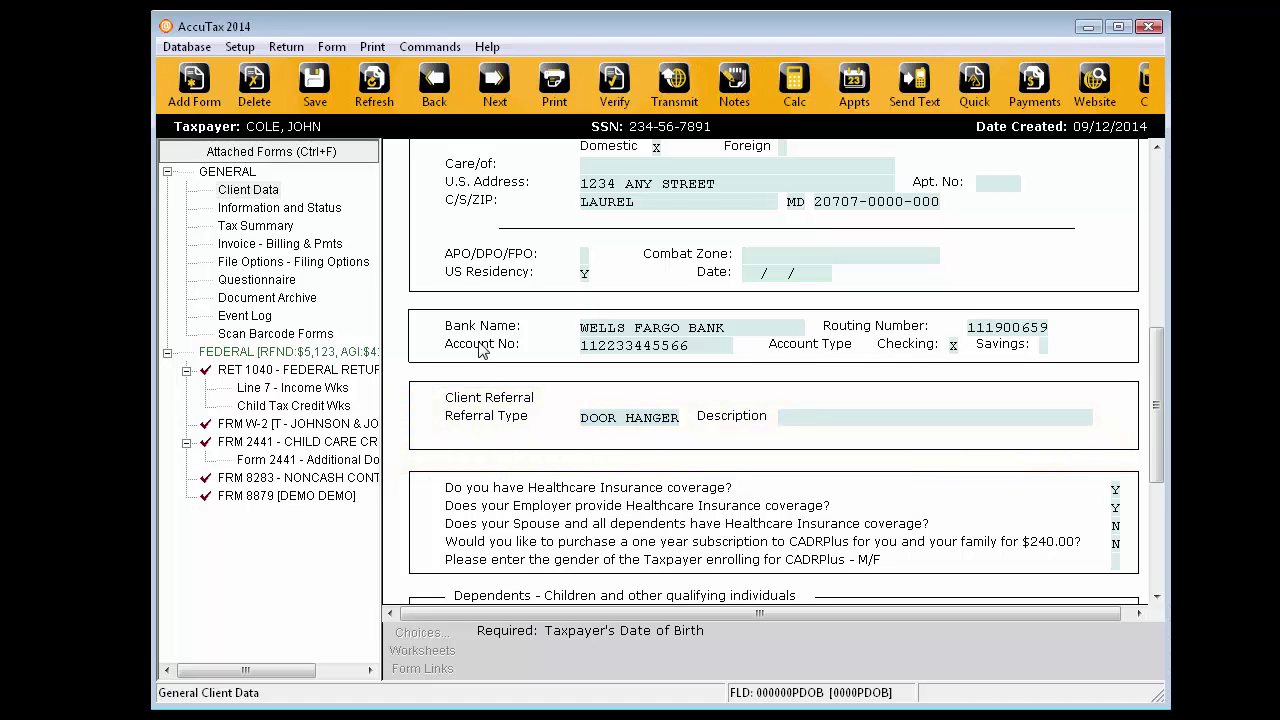
{"action": "left_click", "coordinate": [439, 401]}
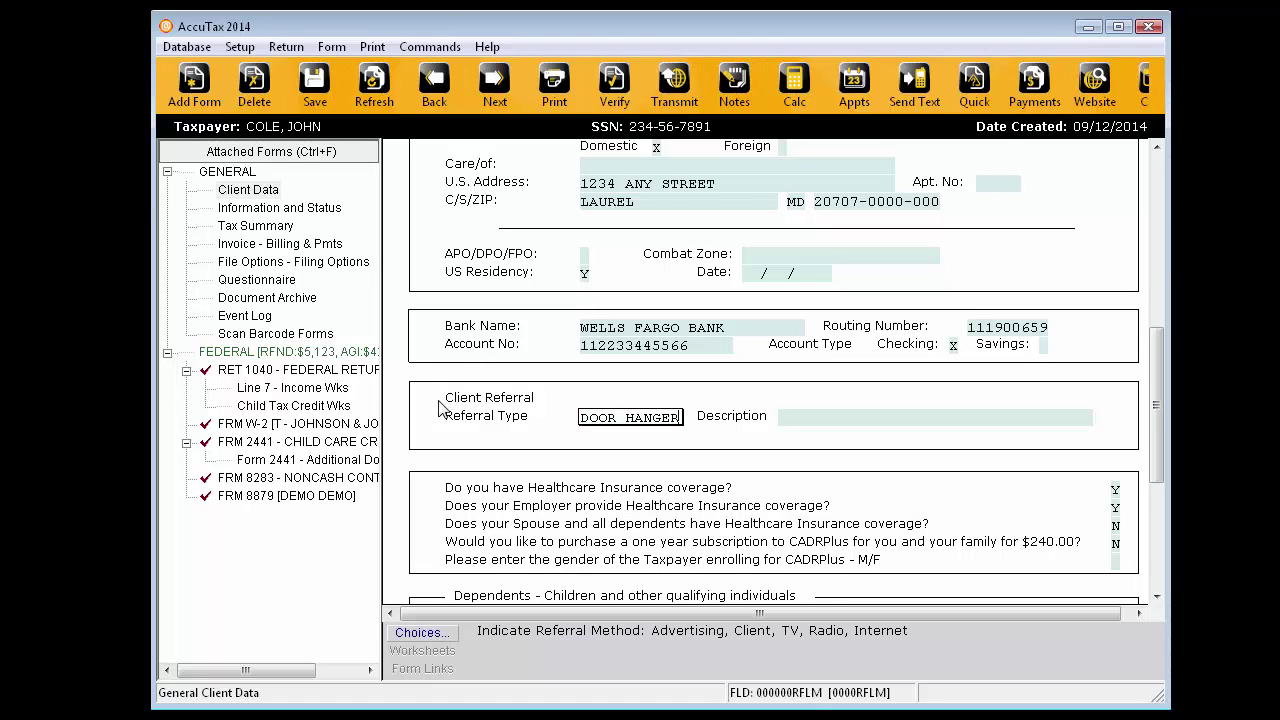
{"action": "left_click", "coordinate": [186, 46]}
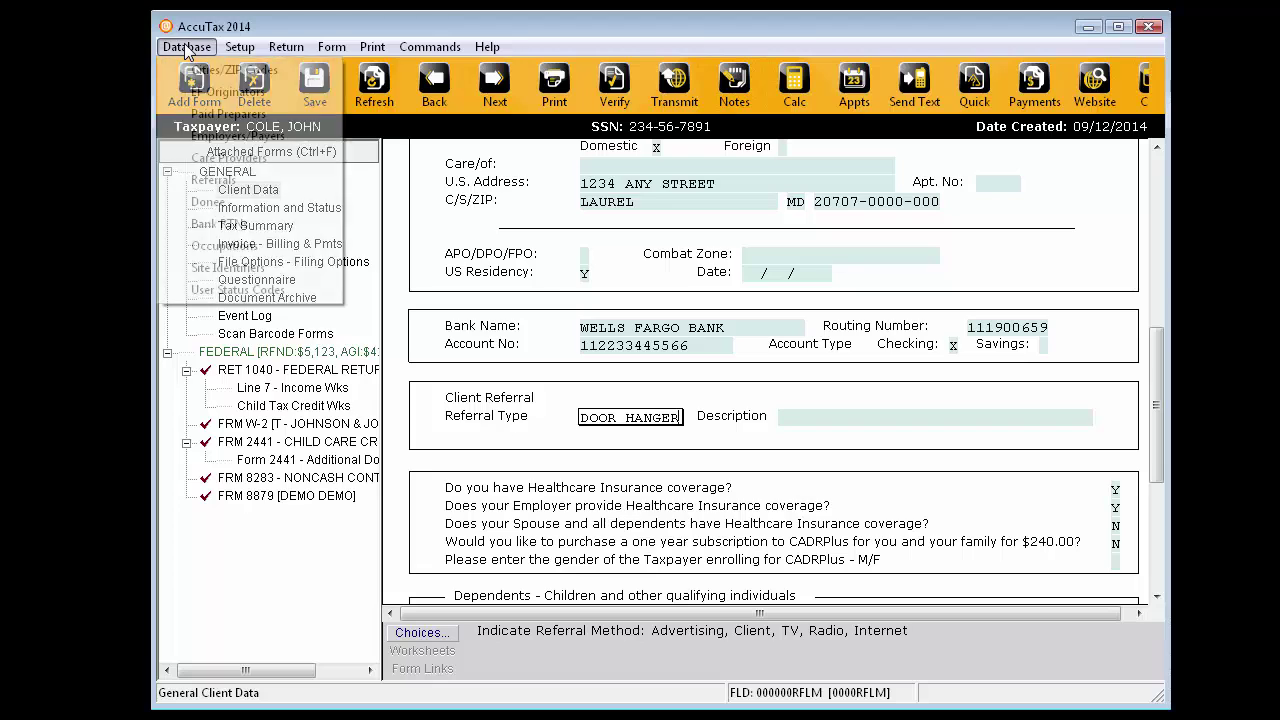
{"action": "left_click", "coordinate": [196, 180]}
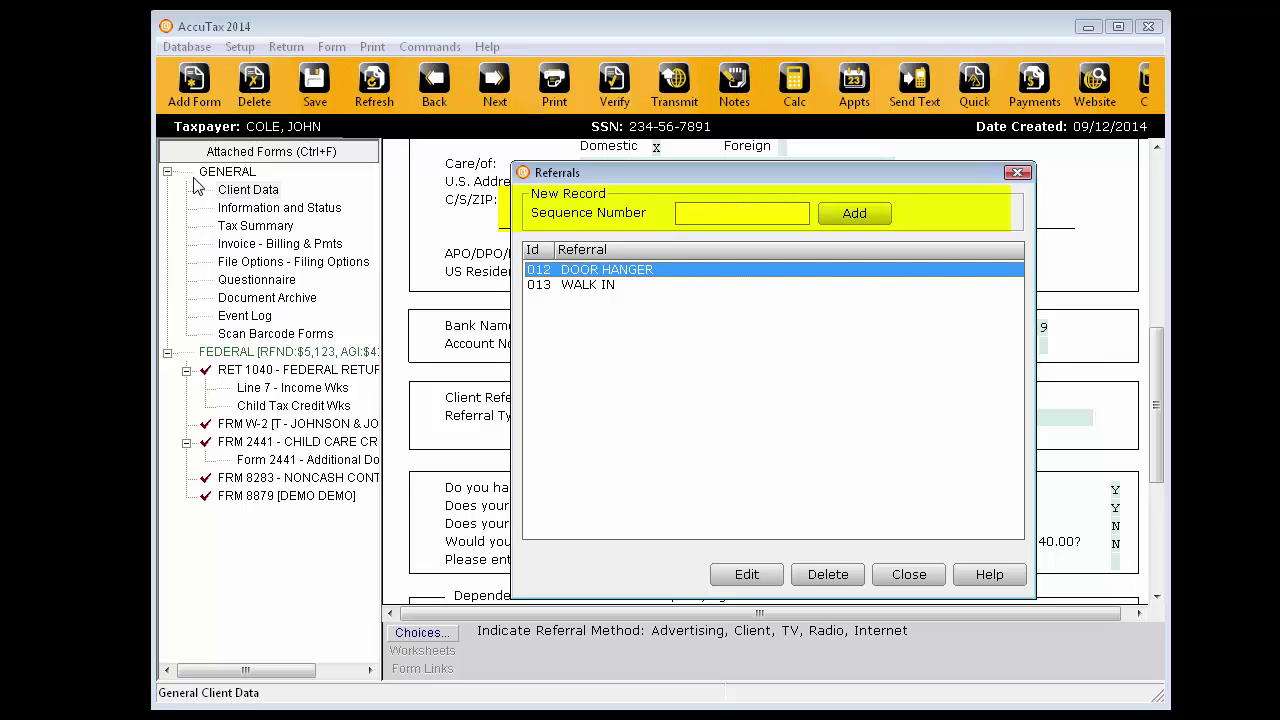
{"action": "double_click", "coordinate": [578, 272]}
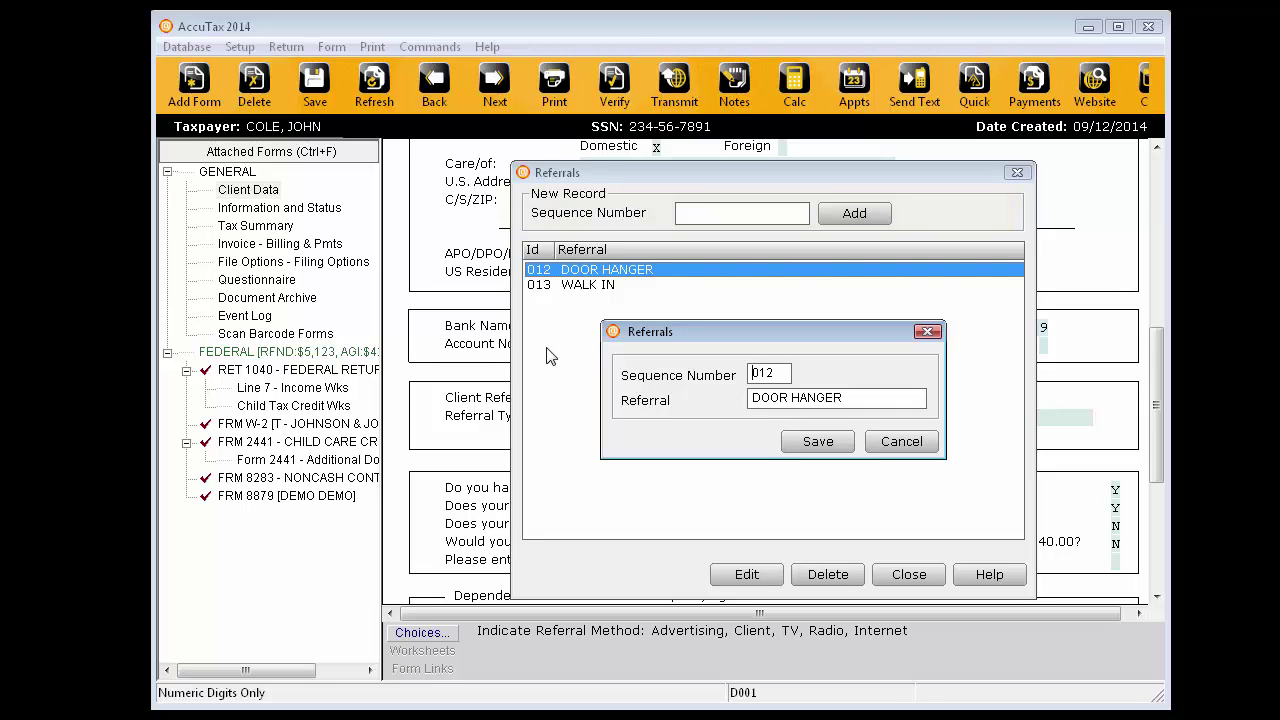
{"action": "key", "text": "Escape"}
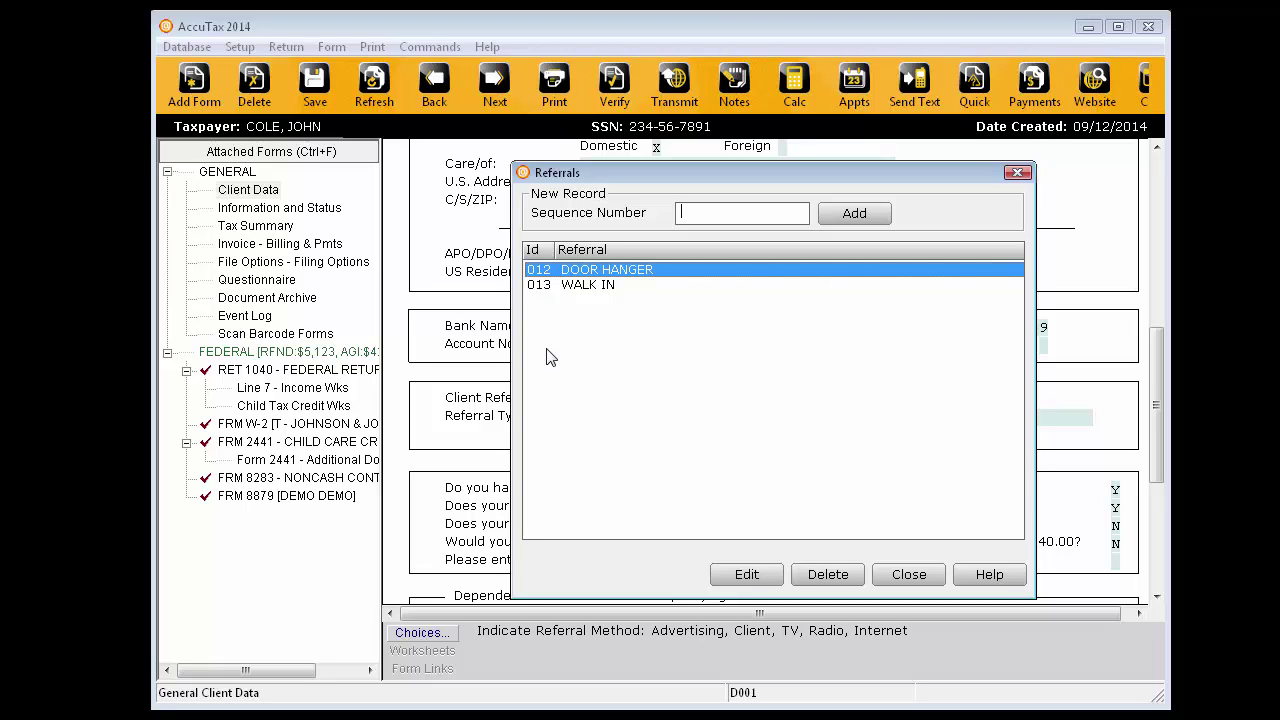
{"action": "left_click", "coordinate": [908, 574]}
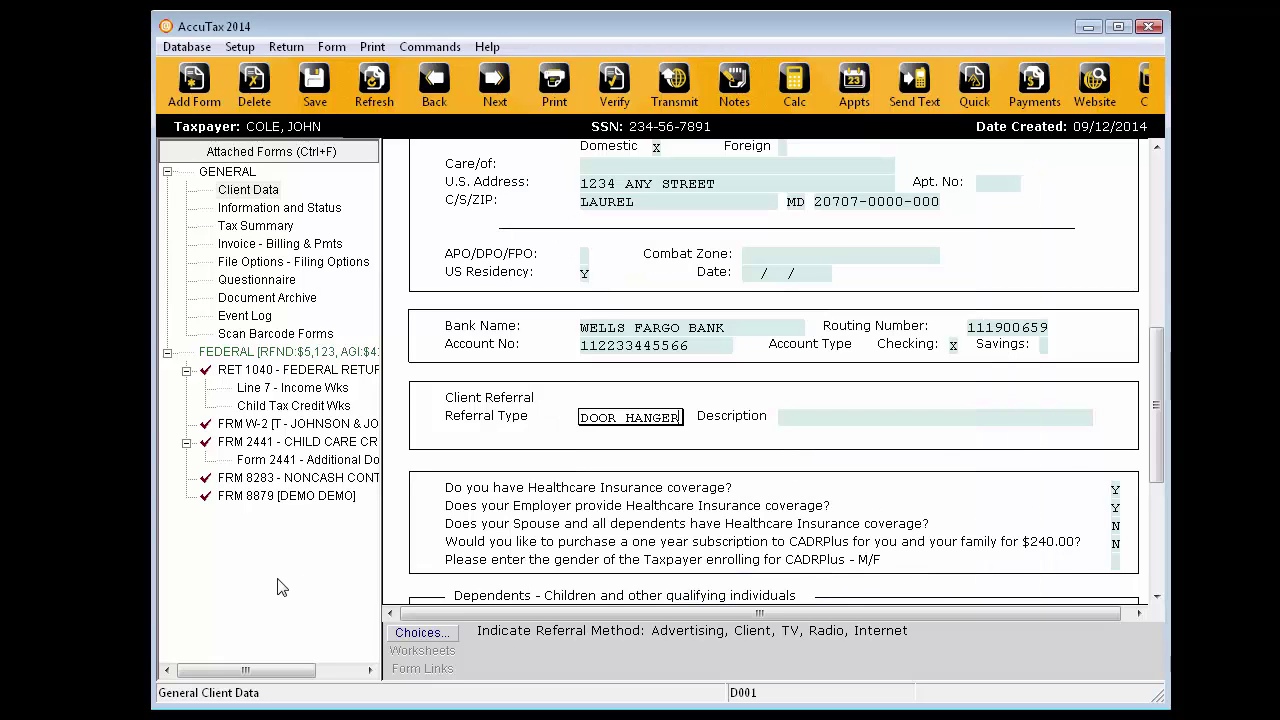
- Open Form 8283 and fill in donee organization A with the entry from the list of donee choices
{"action": "left_click", "coordinate": [375, 482]}
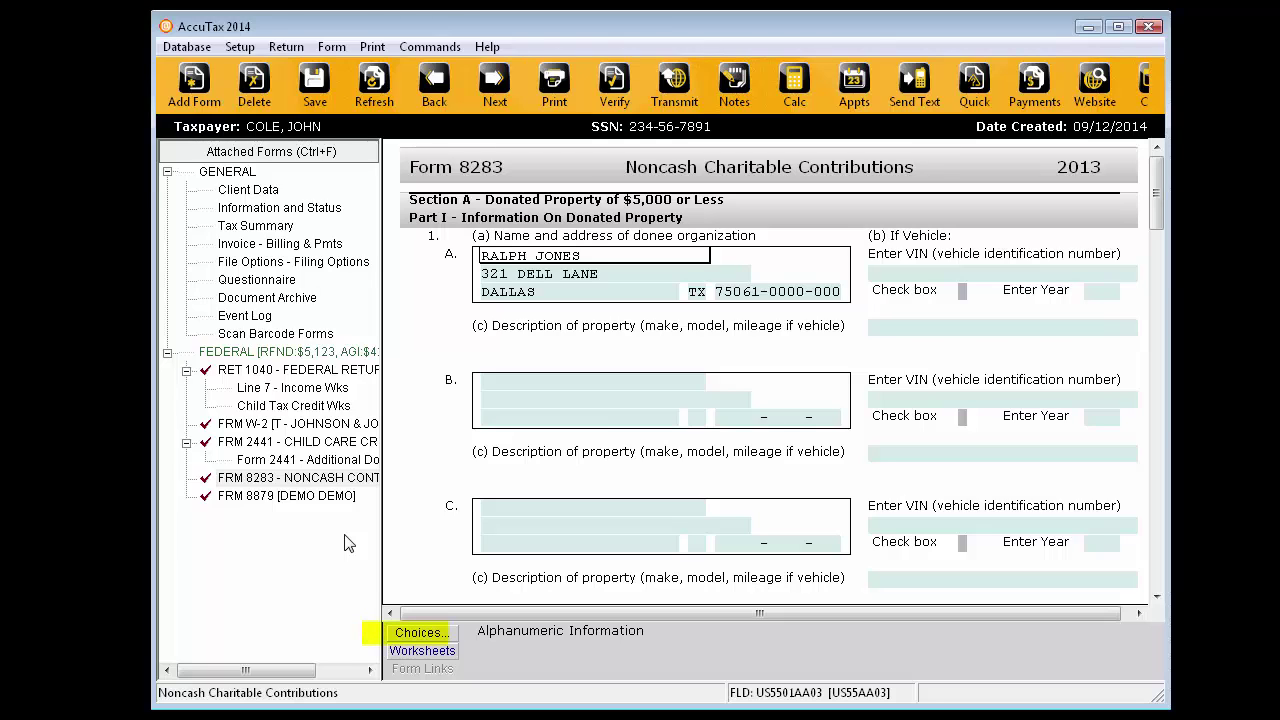
{"action": "left_click", "coordinate": [424, 634]}
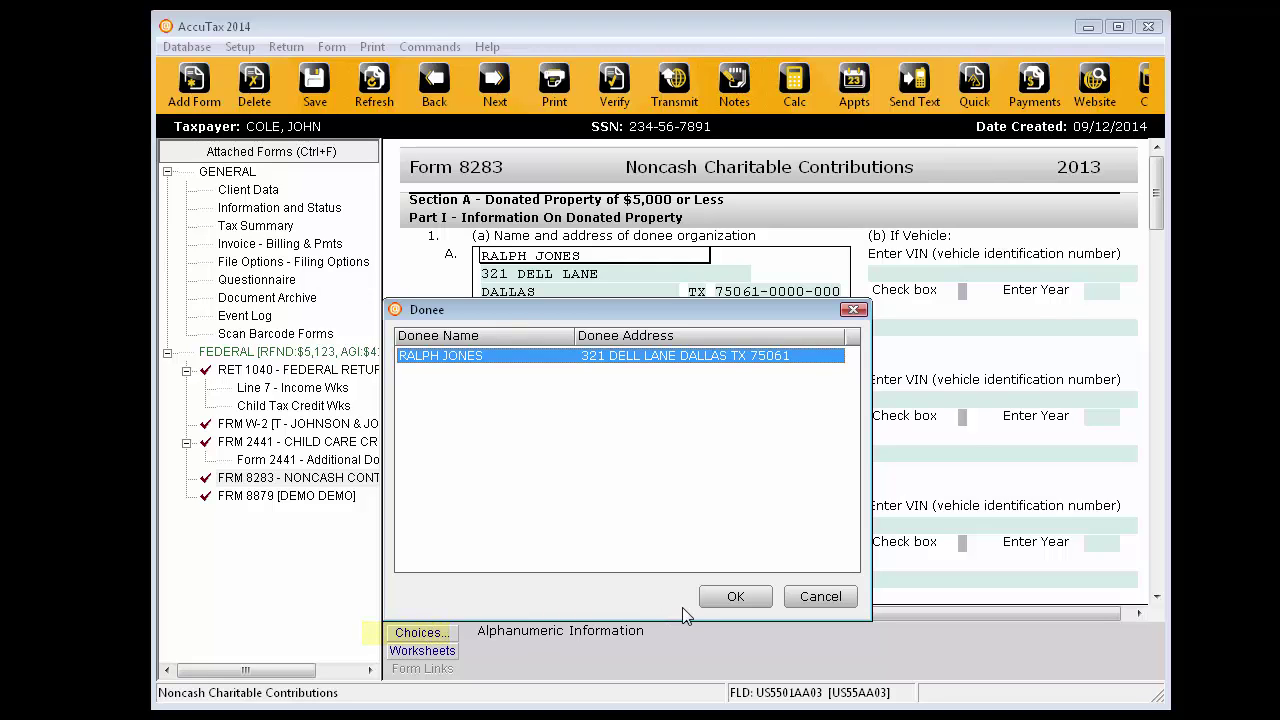
{"action": "left_click", "coordinate": [735, 600]}
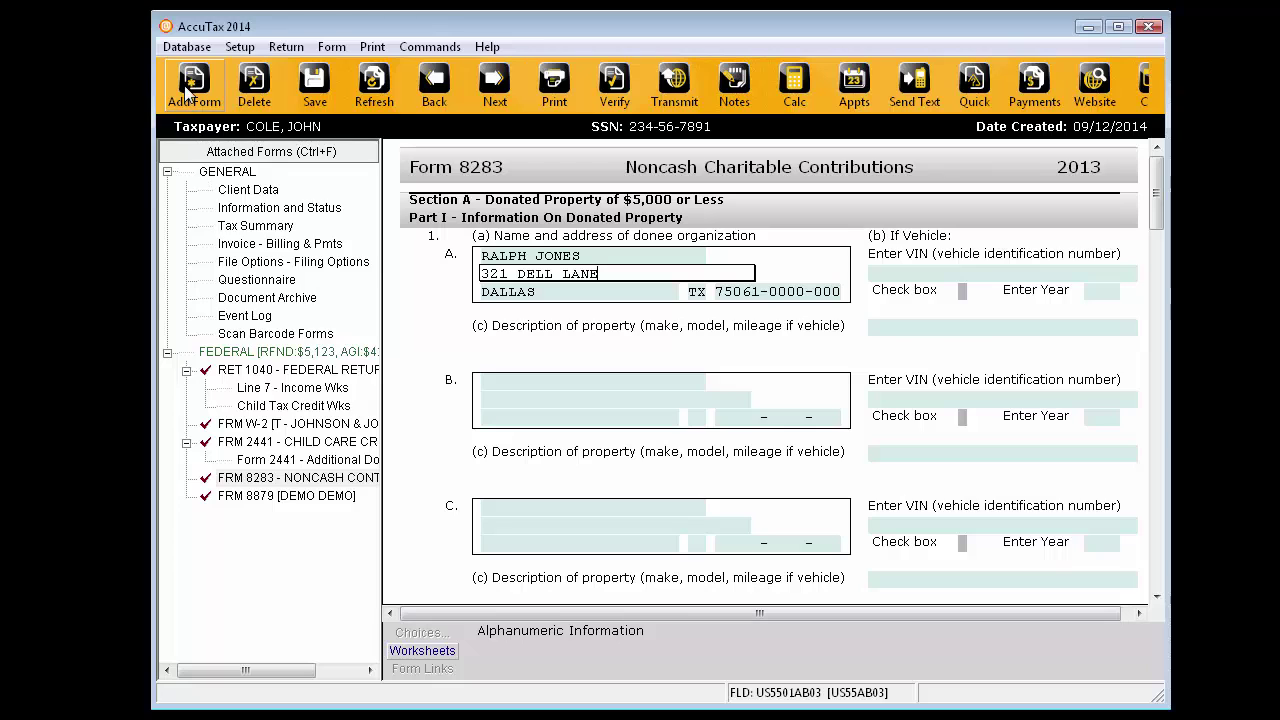
- Review the details of the existing record in the Donee database, closing the database without changes
{"action": "left_click", "coordinate": [182, 48]}
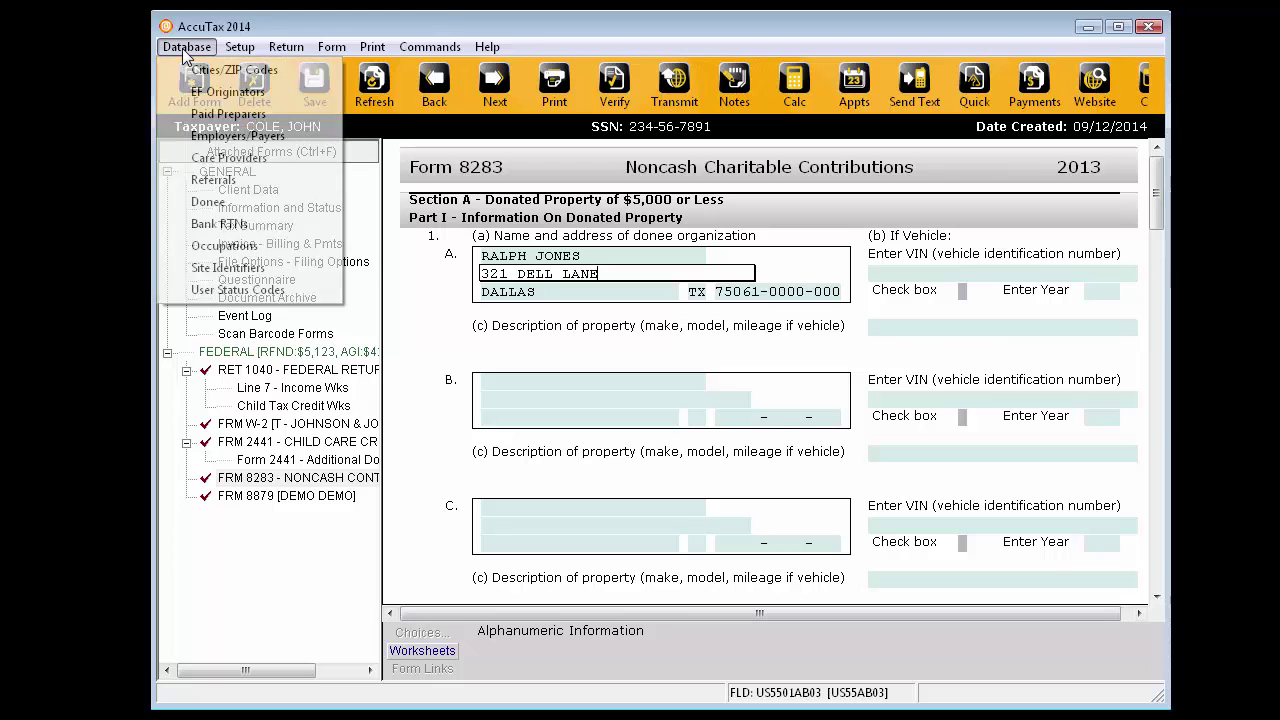
{"action": "left_click", "coordinate": [200, 202]}
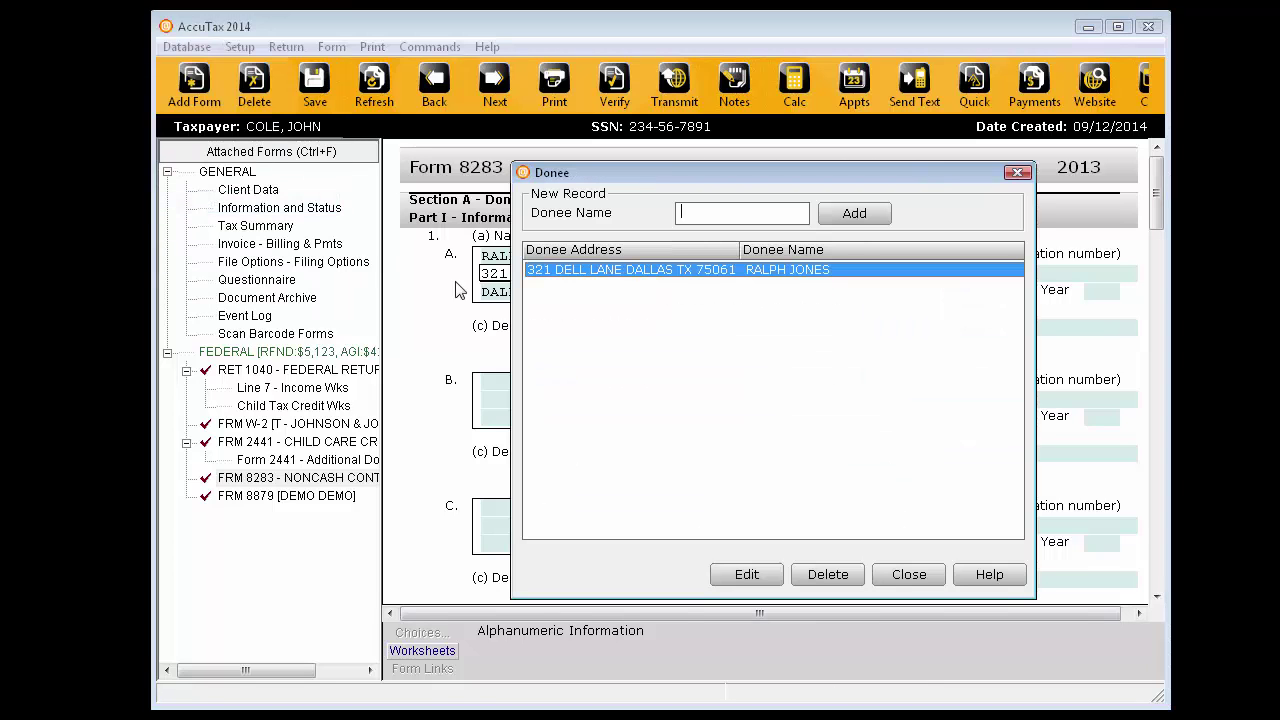
{"action": "double_click", "coordinate": [535, 272]}
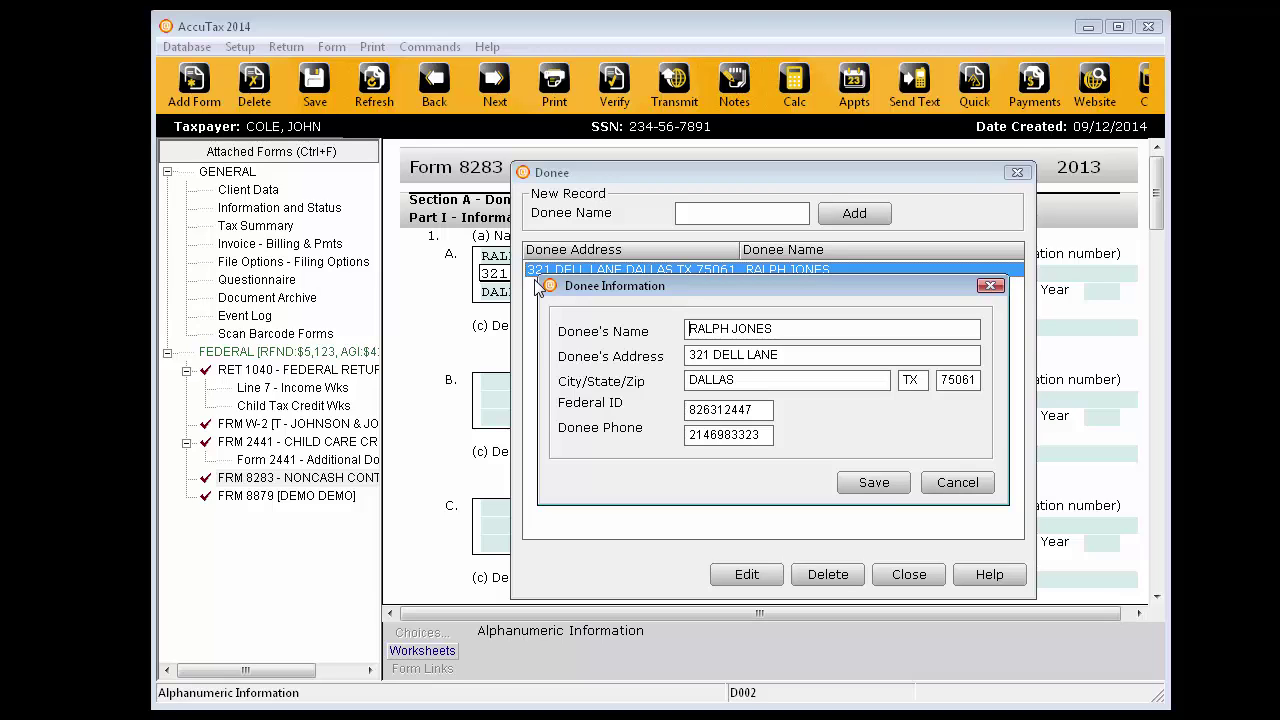
{"action": "key", "text": "Escape"}
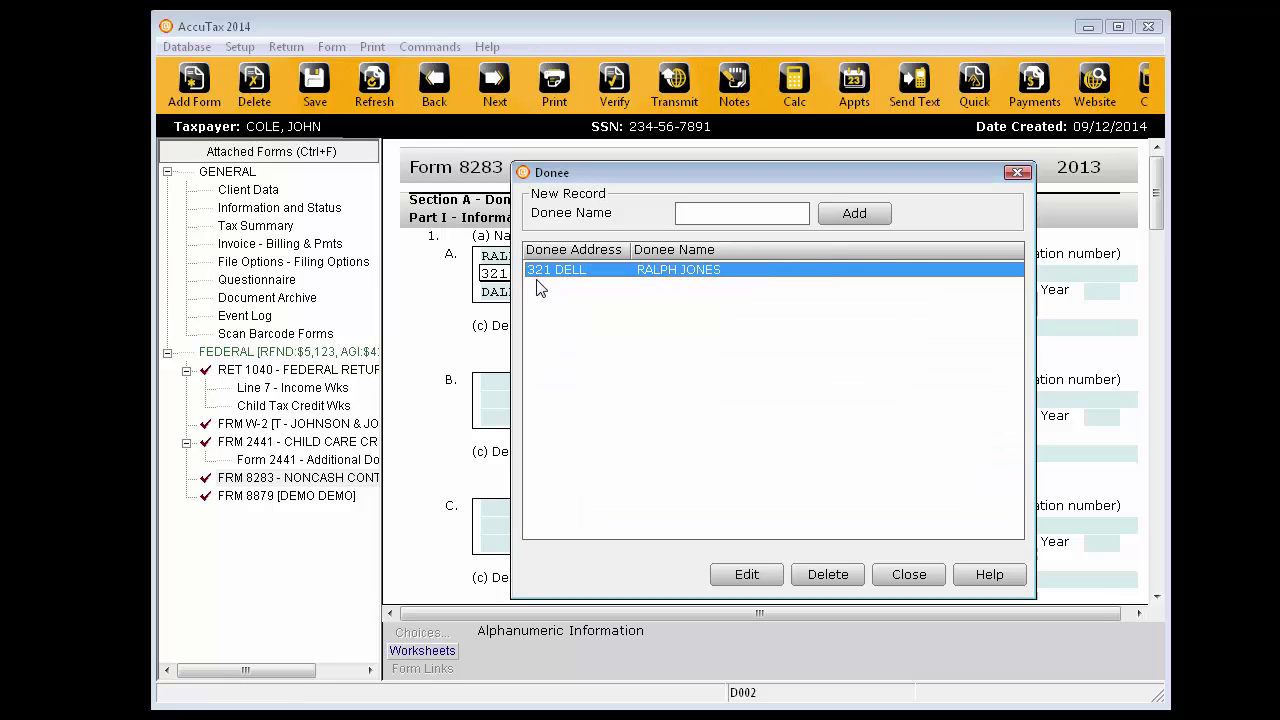
{"action": "left_click", "coordinate": [909, 574]}
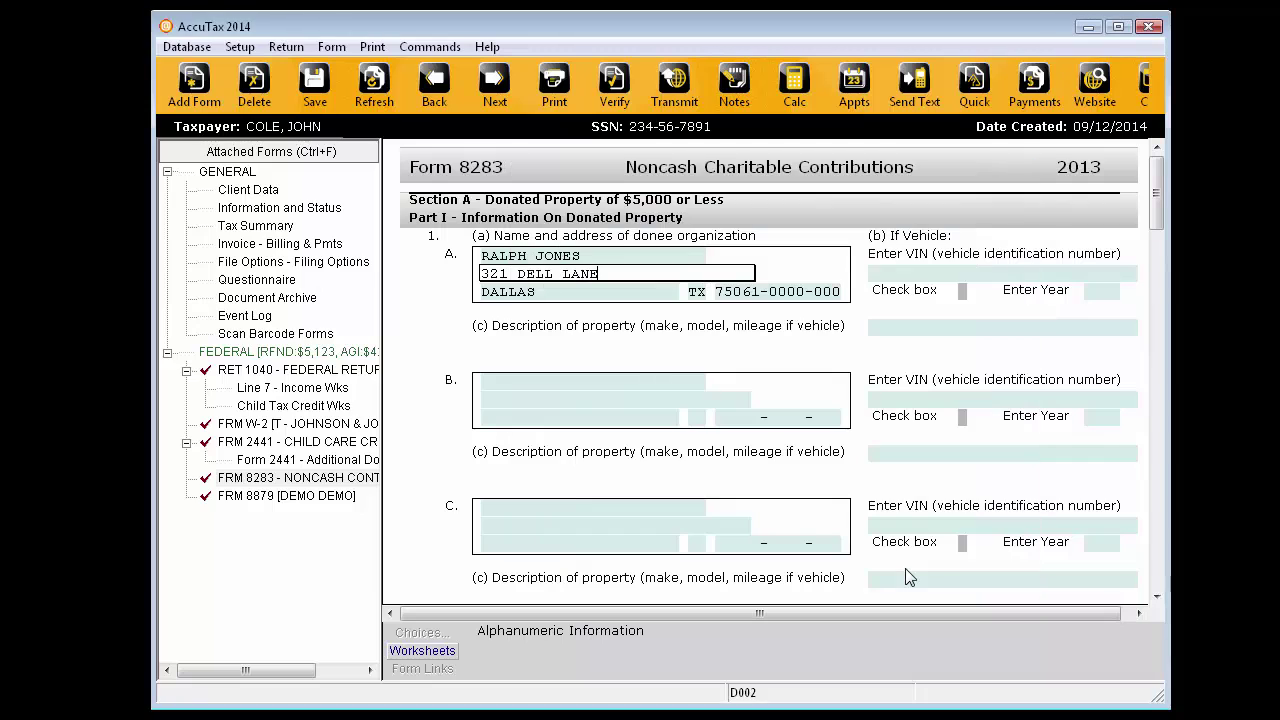
- Fill in the bank name in Client Data with WELLS FARGO BANK from the list of banks and credit unions
{"action": "left_click", "coordinate": [254, 192]}
{"action": "scroll", "coordinate": [400, 312], "scroll_direction": "down", "scroll_amount": 6}
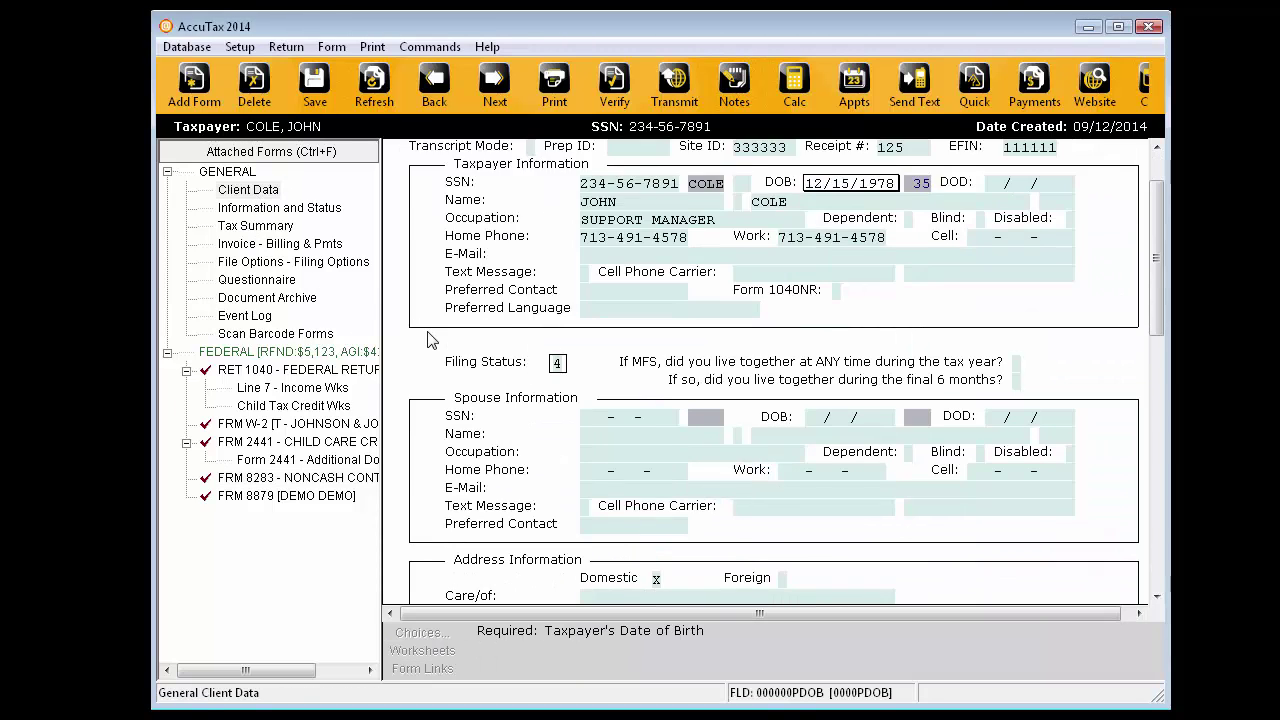
{"action": "scroll", "coordinate": [427, 341], "scroll_direction": "down", "scroll_amount": 1}
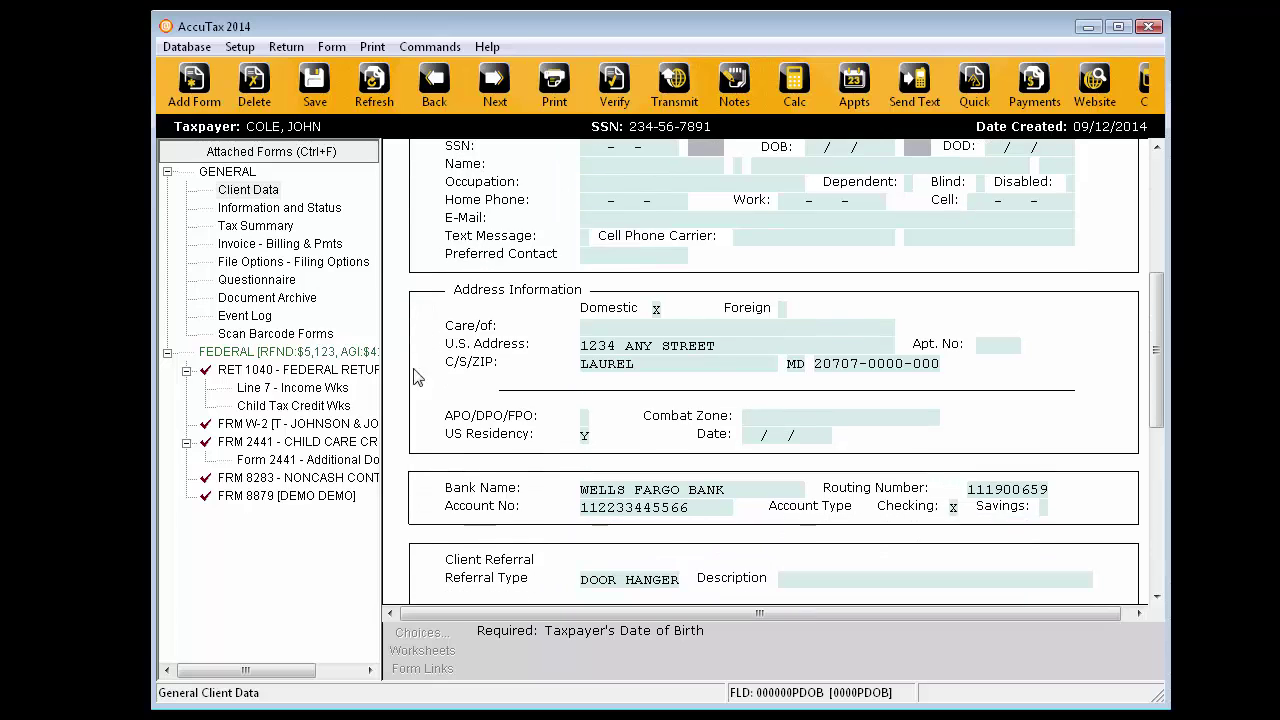
{"action": "left_click", "coordinate": [417, 488]}
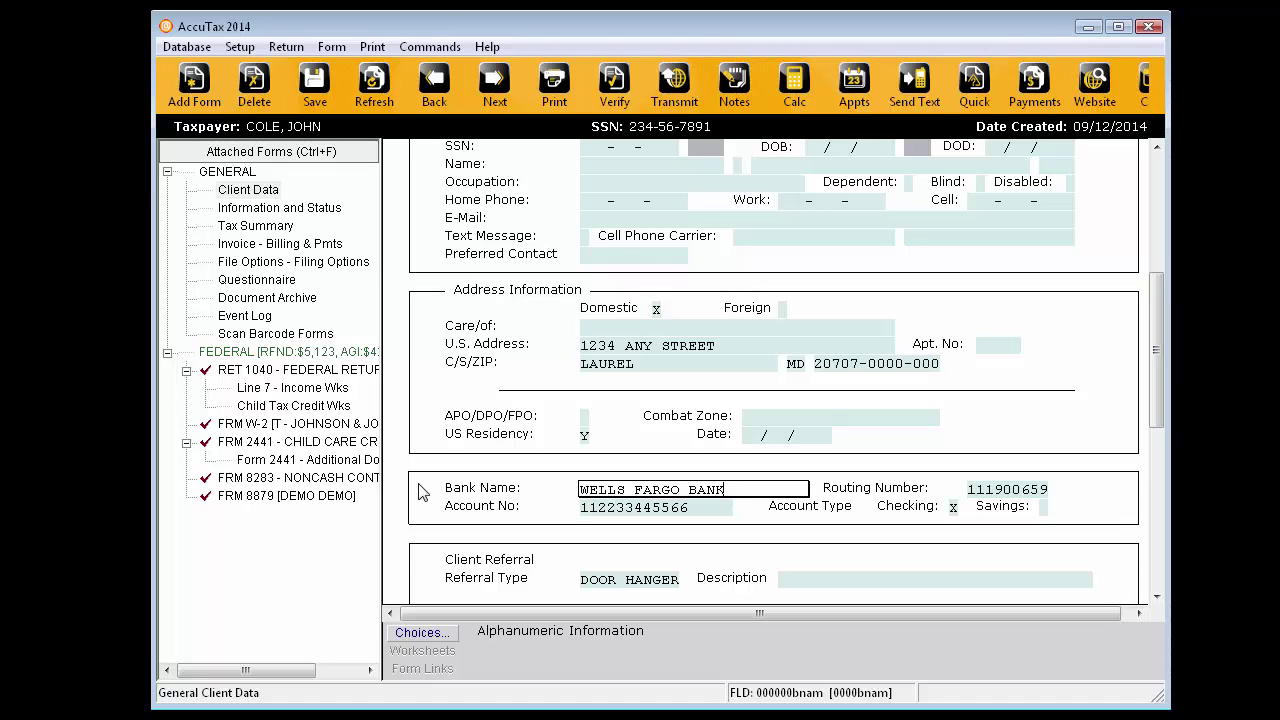
{"action": "left_click", "coordinate": [420, 633]}
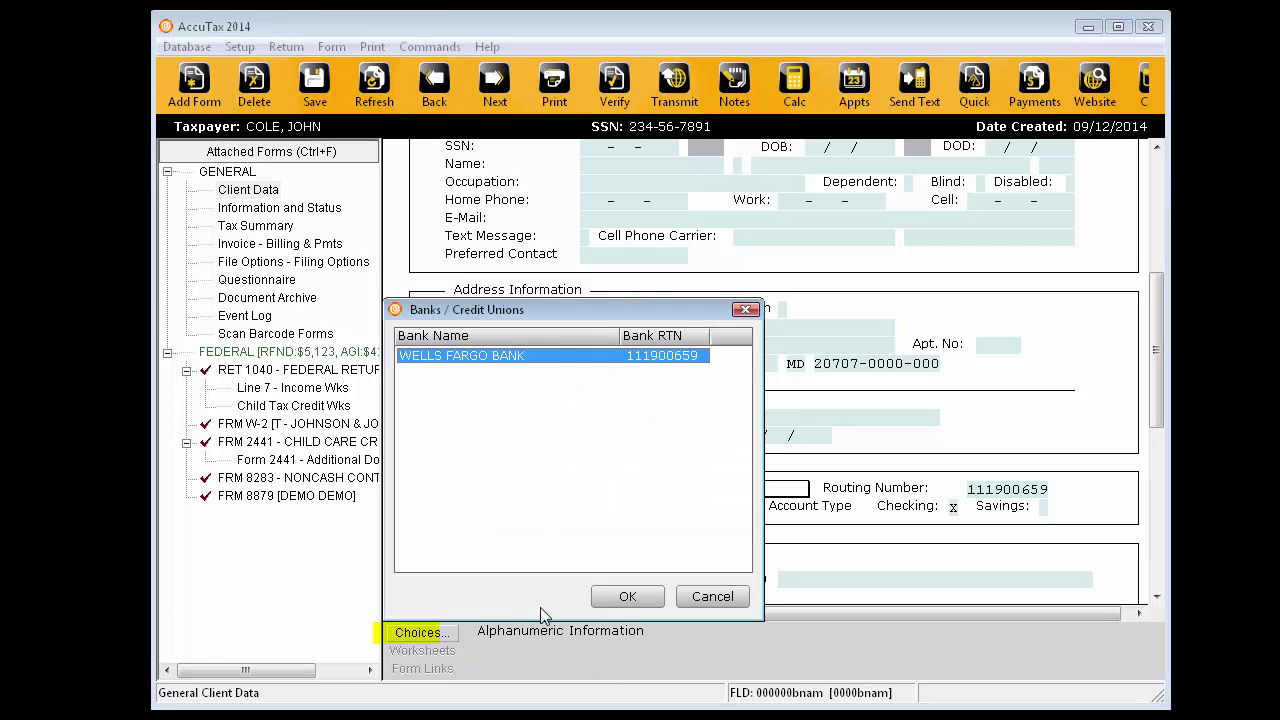
{"action": "left_click", "coordinate": [620, 598]}
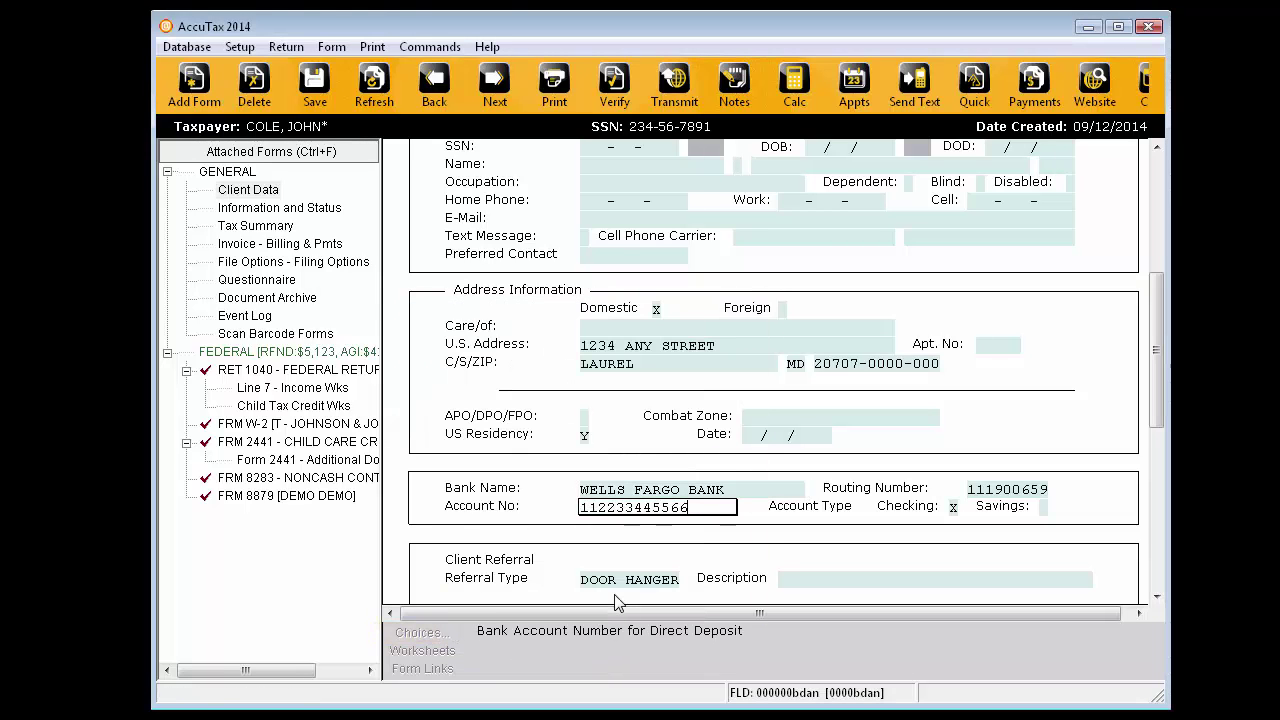
- Open the WELLS FARGO BANK record in the Bank RTNs database, re-enter its routing number for validation and close the database
{"action": "left_click", "coordinate": [166, 51]}
{"action": "left_click", "coordinate": [218, 224]}
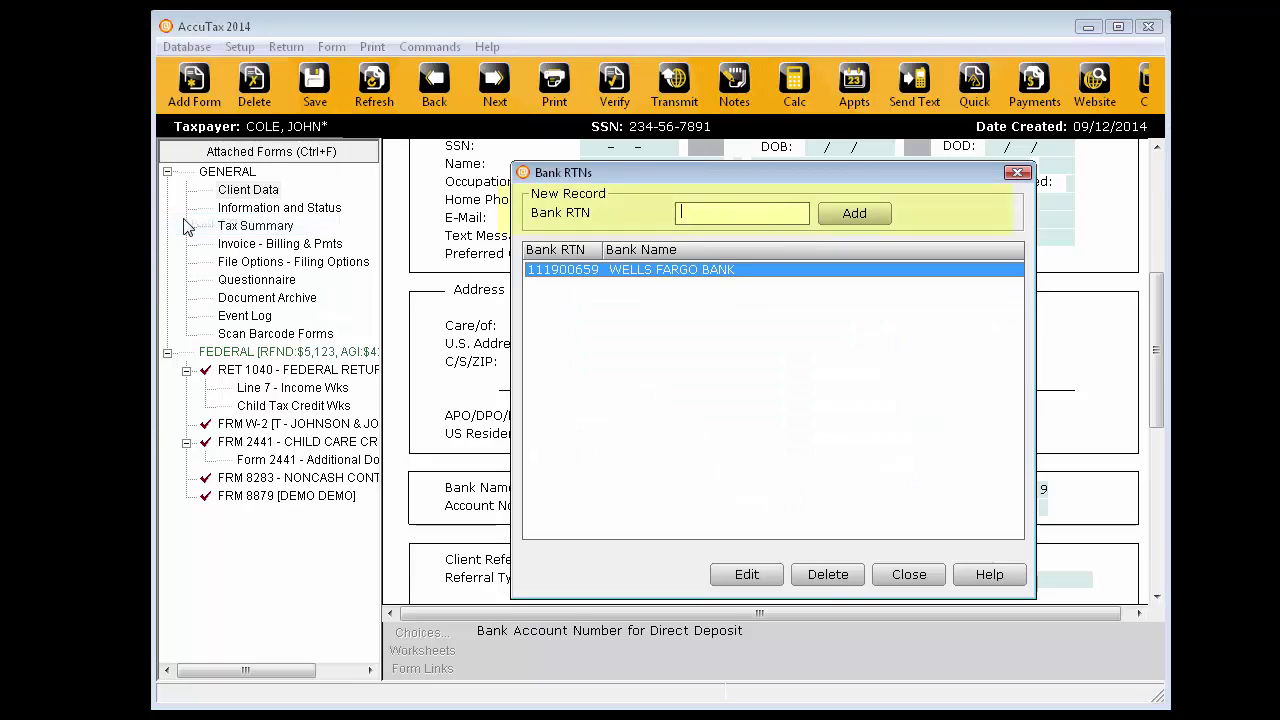
{"action": "double_click", "coordinate": [541, 274]}
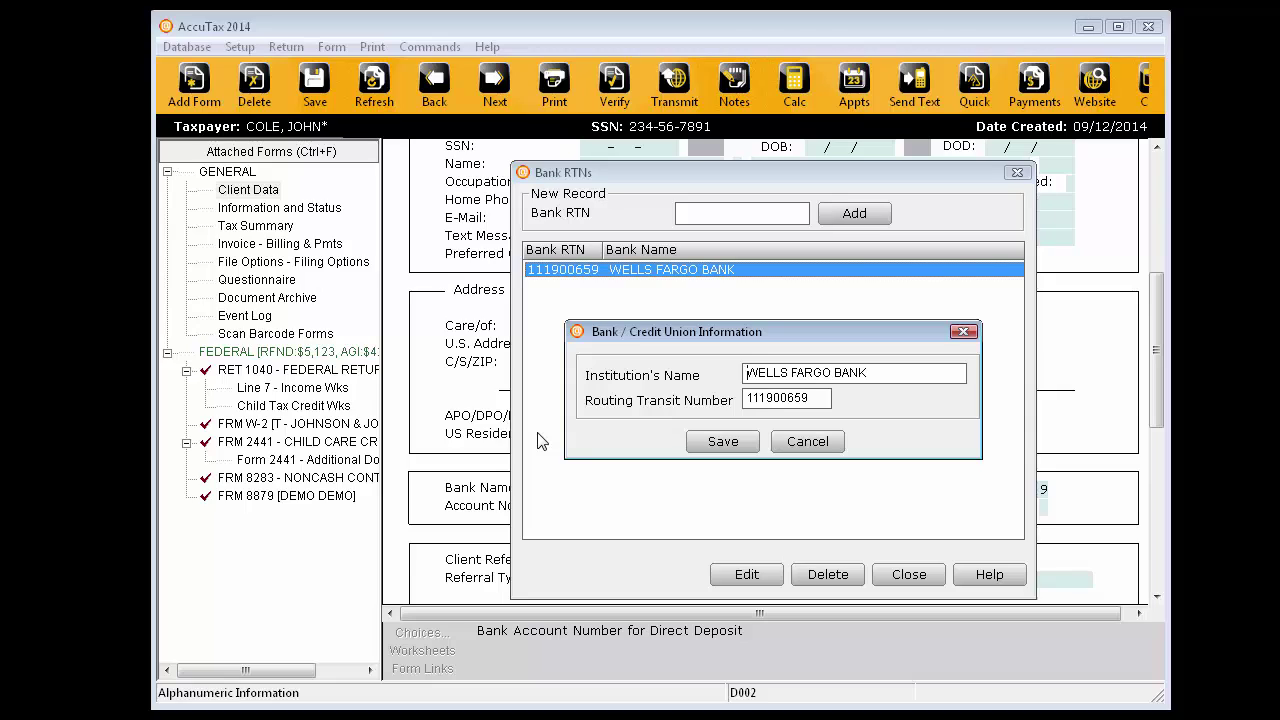
{"action": "key", "text": "Return"}
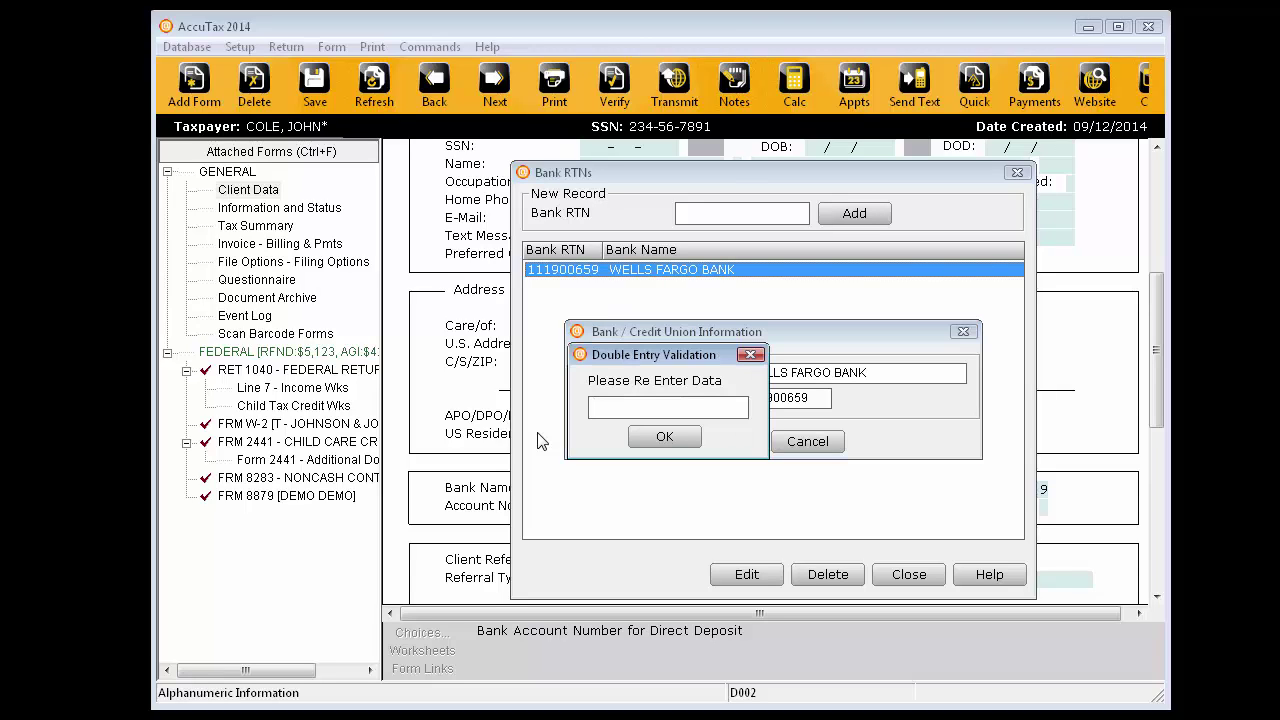
{"action": "type", "text": "111900659"}
{"action": "key", "text": "Return"}
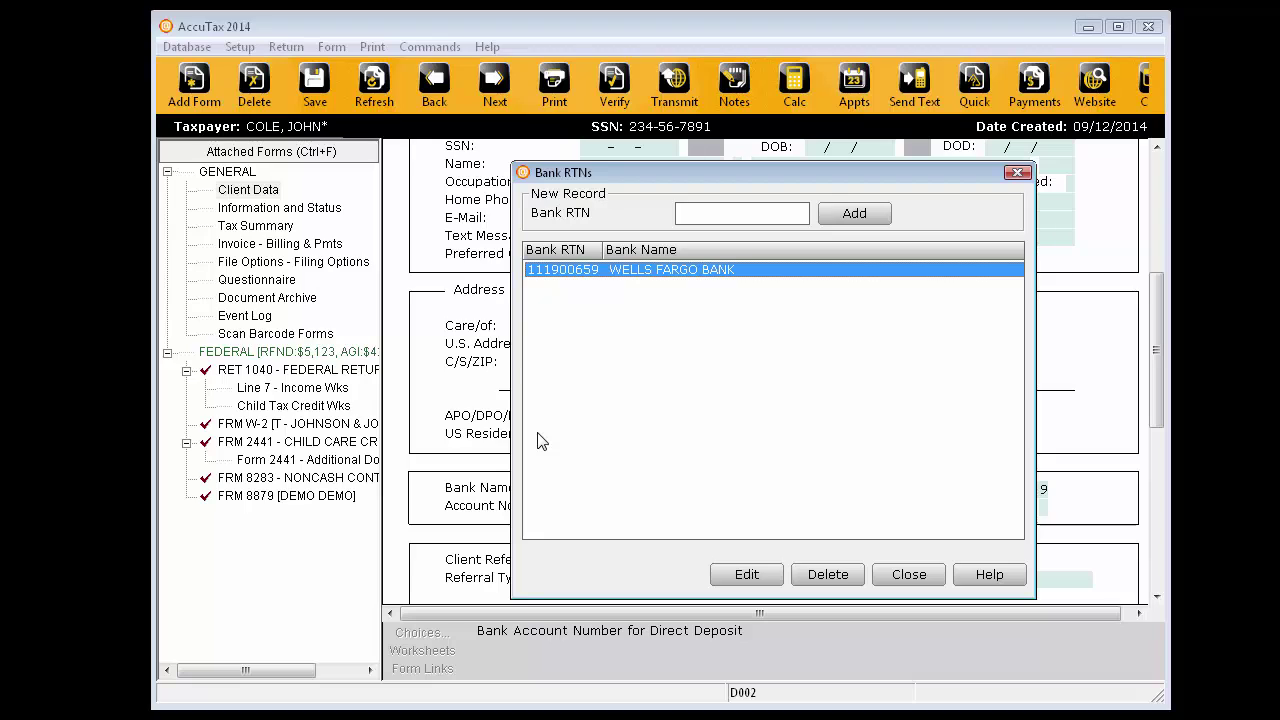
{"action": "left_click", "coordinate": [924, 576]}
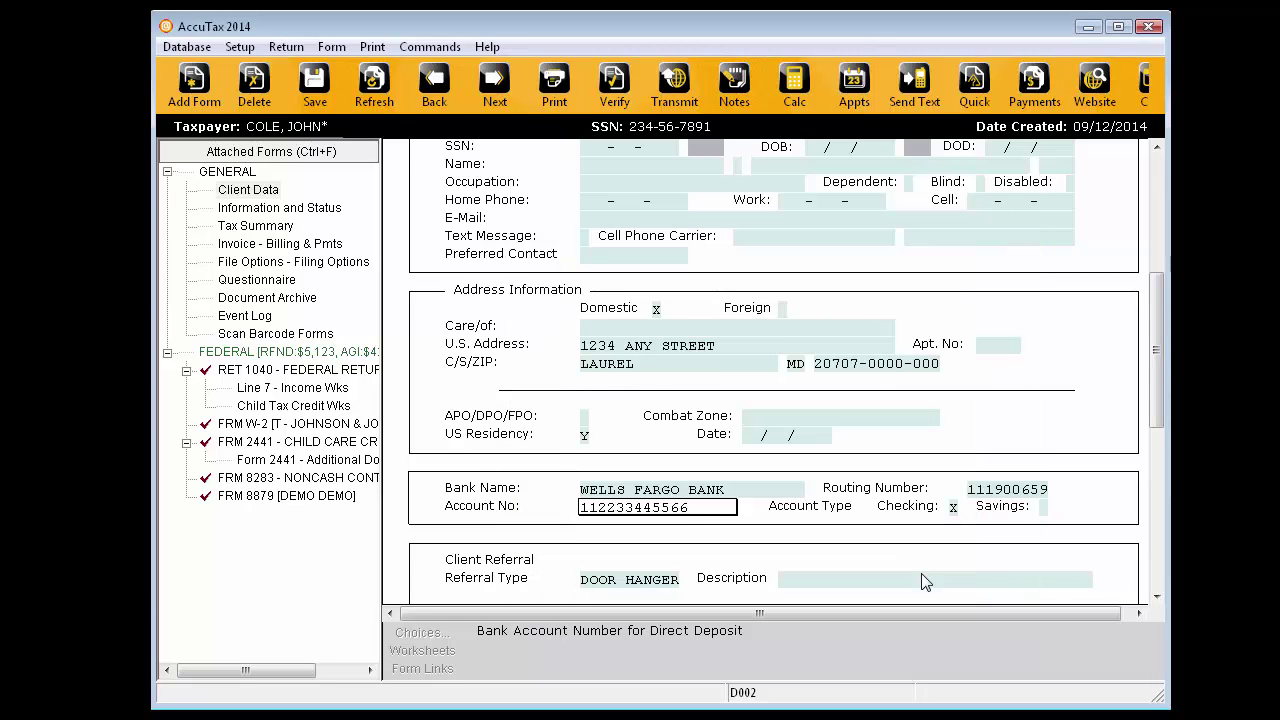
- Fill in the taxpayer's occupation with SUPPORT MANAGER from the list of occupation choices
{"action": "scroll", "coordinate": [820, 440], "scroll_direction": "up", "scroll_amount": 3}
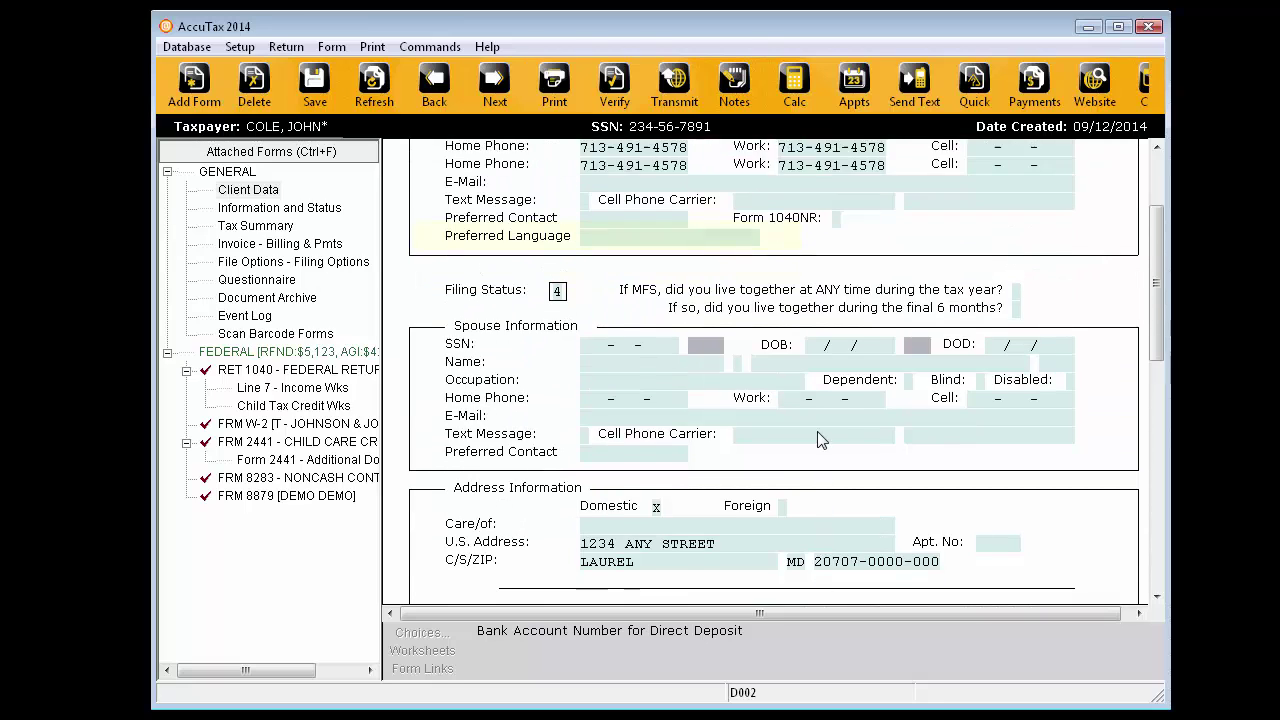
{"action": "scroll", "coordinate": [820, 440], "scroll_direction": "up", "scroll_amount": 2}
{"action": "left_click", "coordinate": [452, 240]}
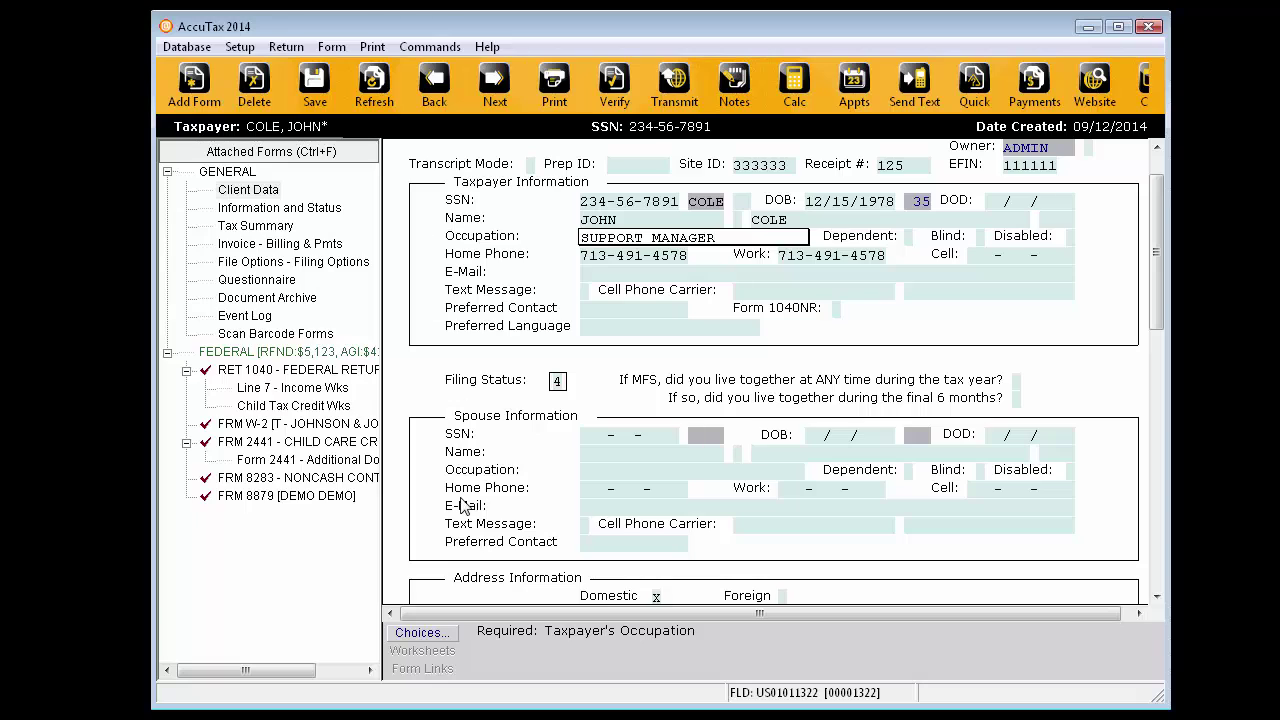
{"action": "left_click", "coordinate": [421, 633]}
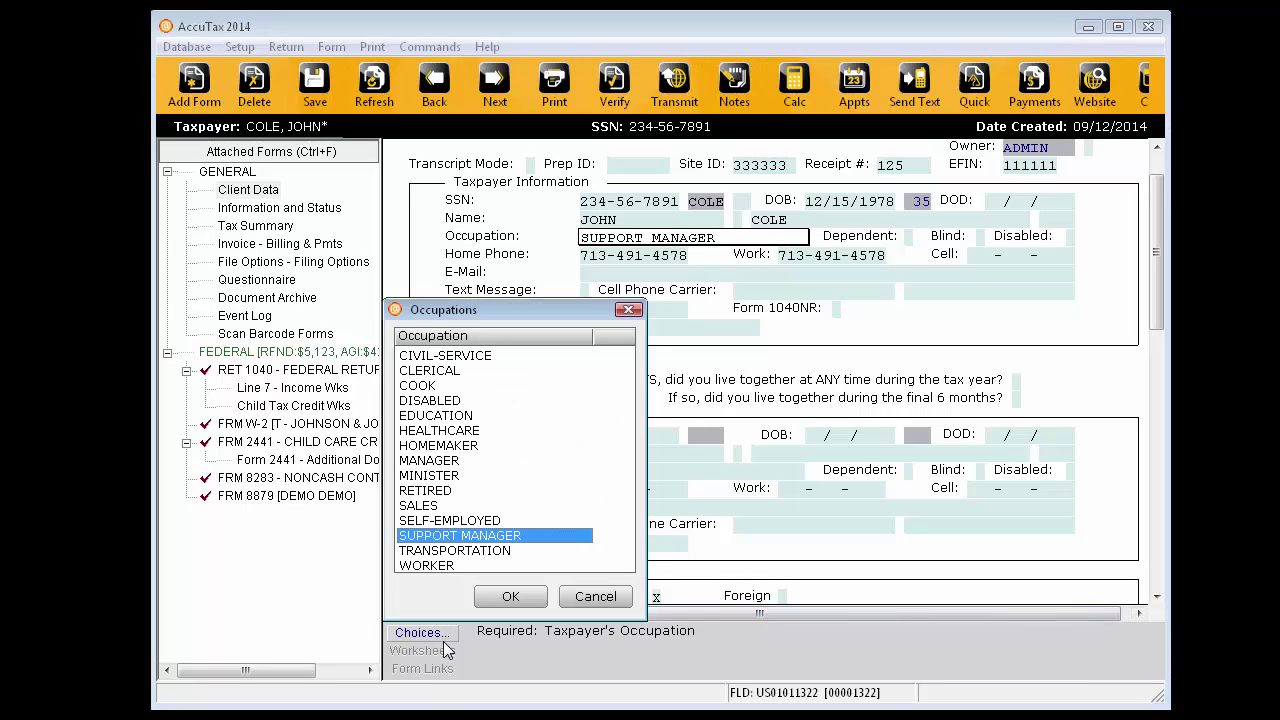
{"action": "left_click", "coordinate": [511, 597]}
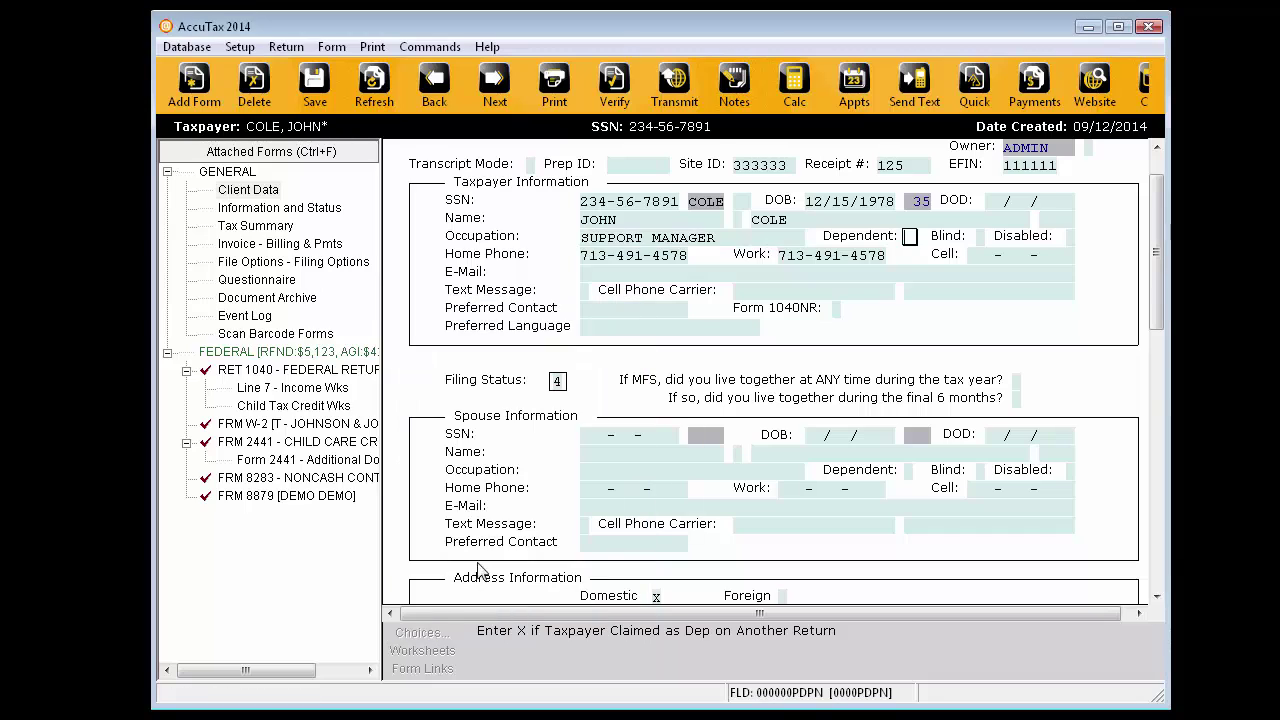
- Review the SUPPORT MANAGER record in the Occupations database, closing the record and the database without changes
{"action": "left_click", "coordinate": [174, 48]}
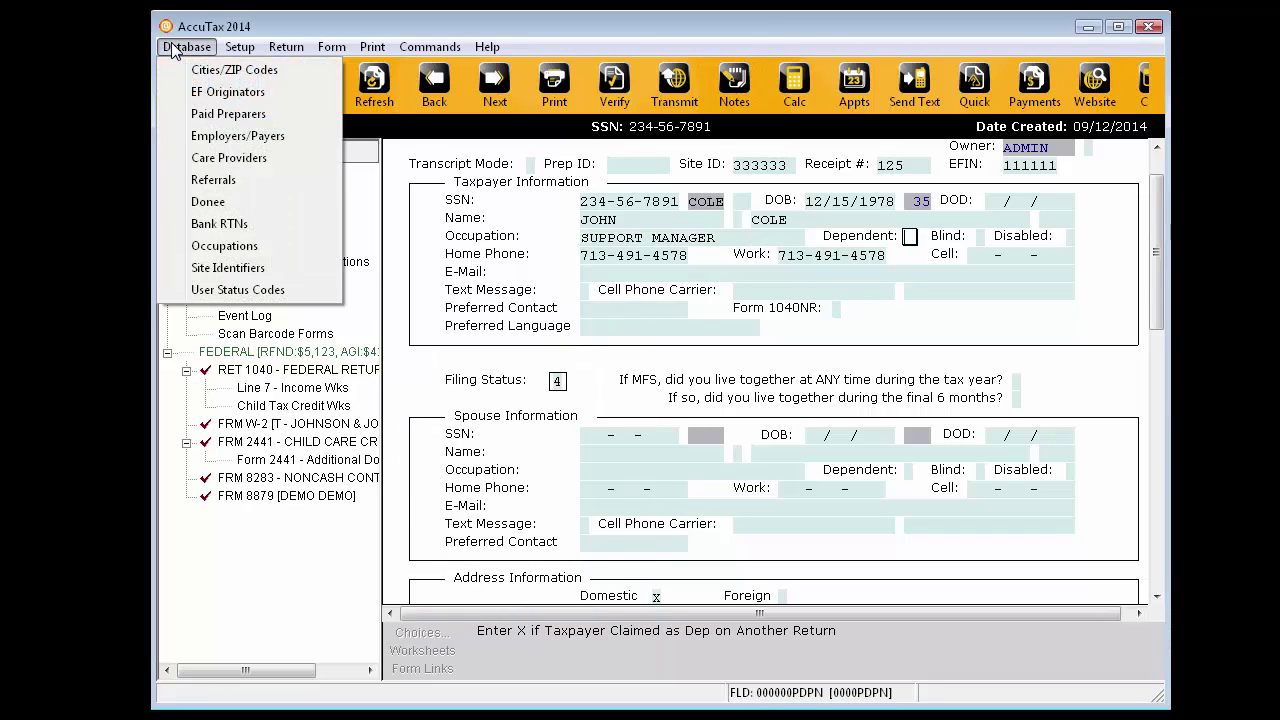
{"action": "left_click", "coordinate": [199, 247]}
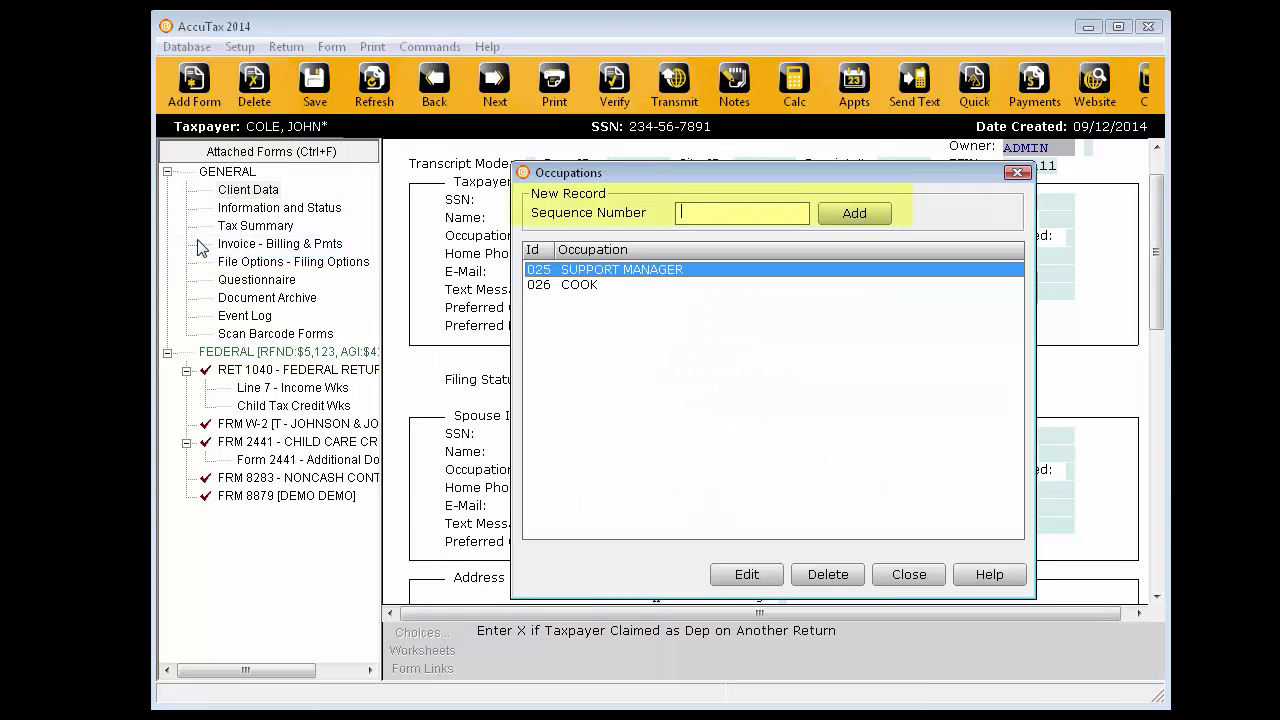
{"action": "double_click", "coordinate": [535, 273]}
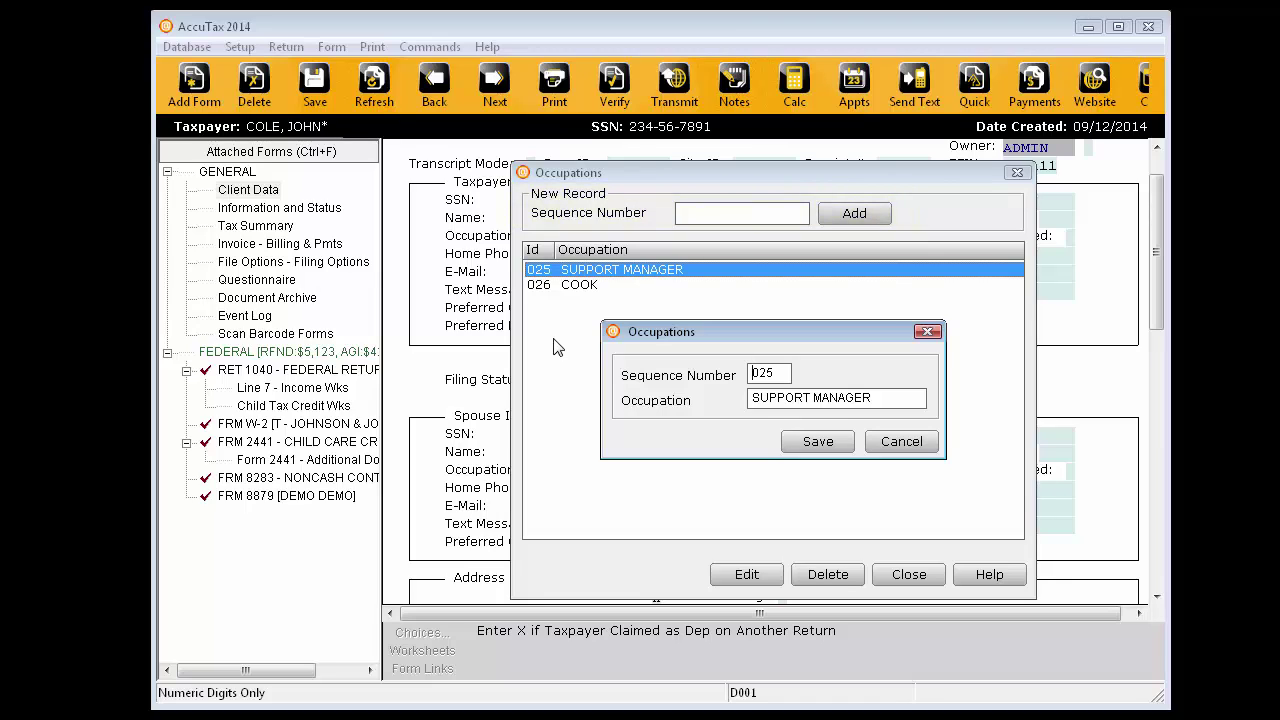
{"action": "key", "text": "Escape"}
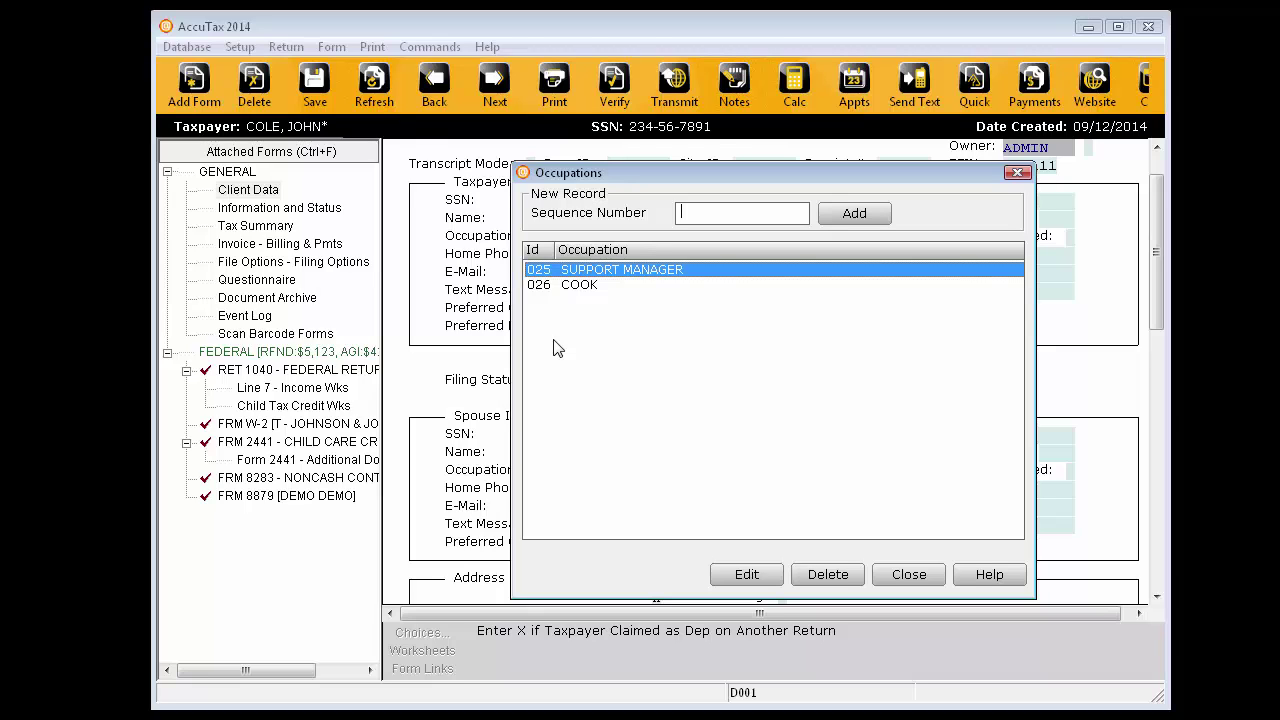
{"action": "left_click", "coordinate": [909, 574]}
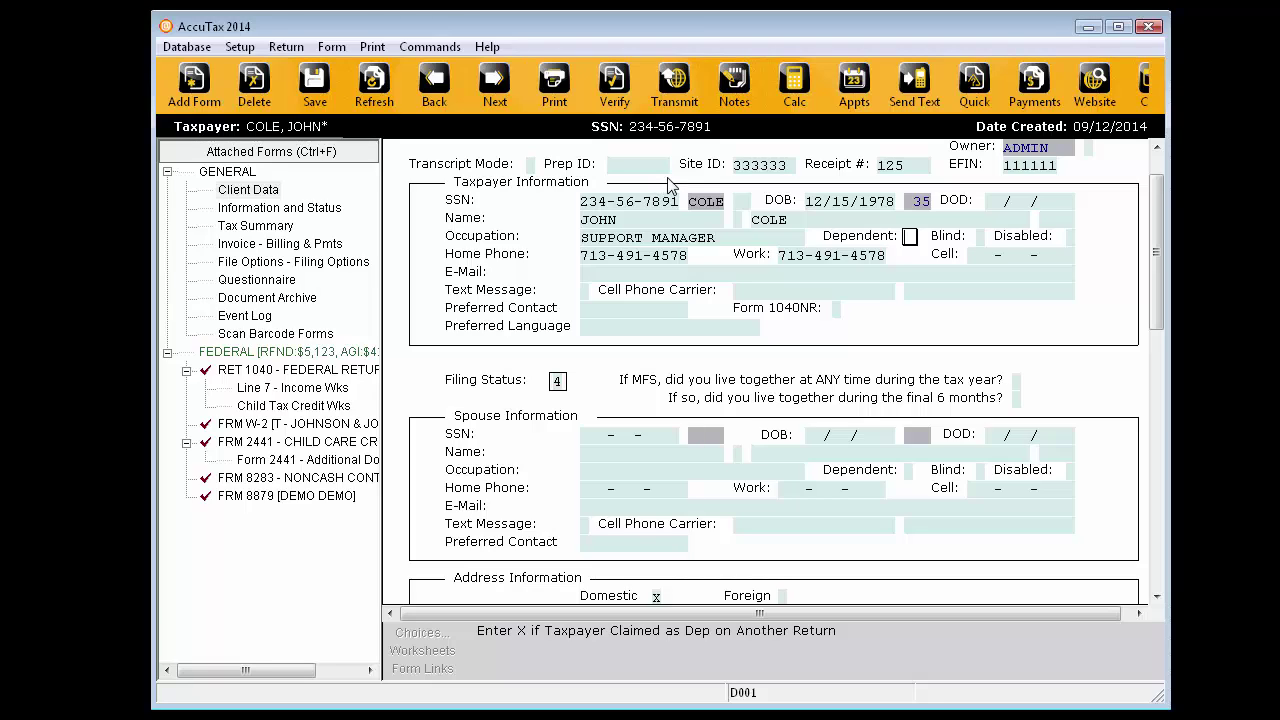
- Fill in the Site ID in Client Data with 333333 WEST RD from the list of site choices
{"action": "left_click", "coordinate": [697, 168]}
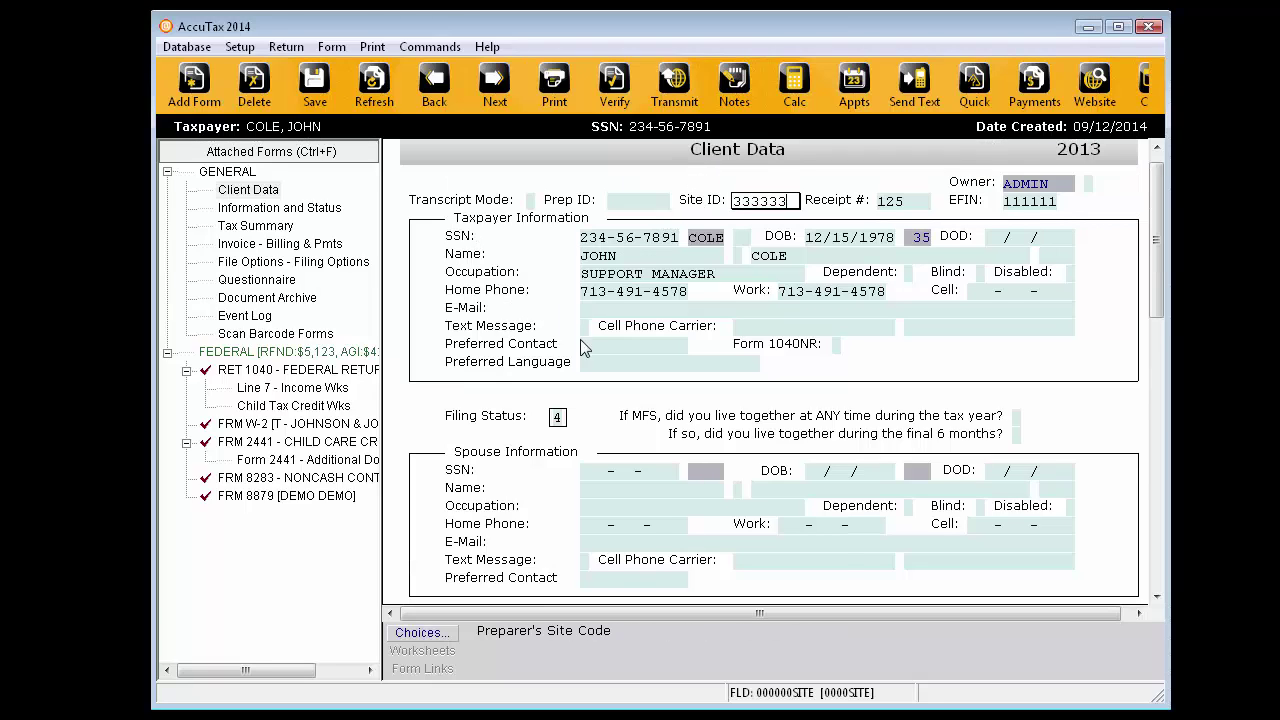
{"action": "left_click", "coordinate": [446, 636]}
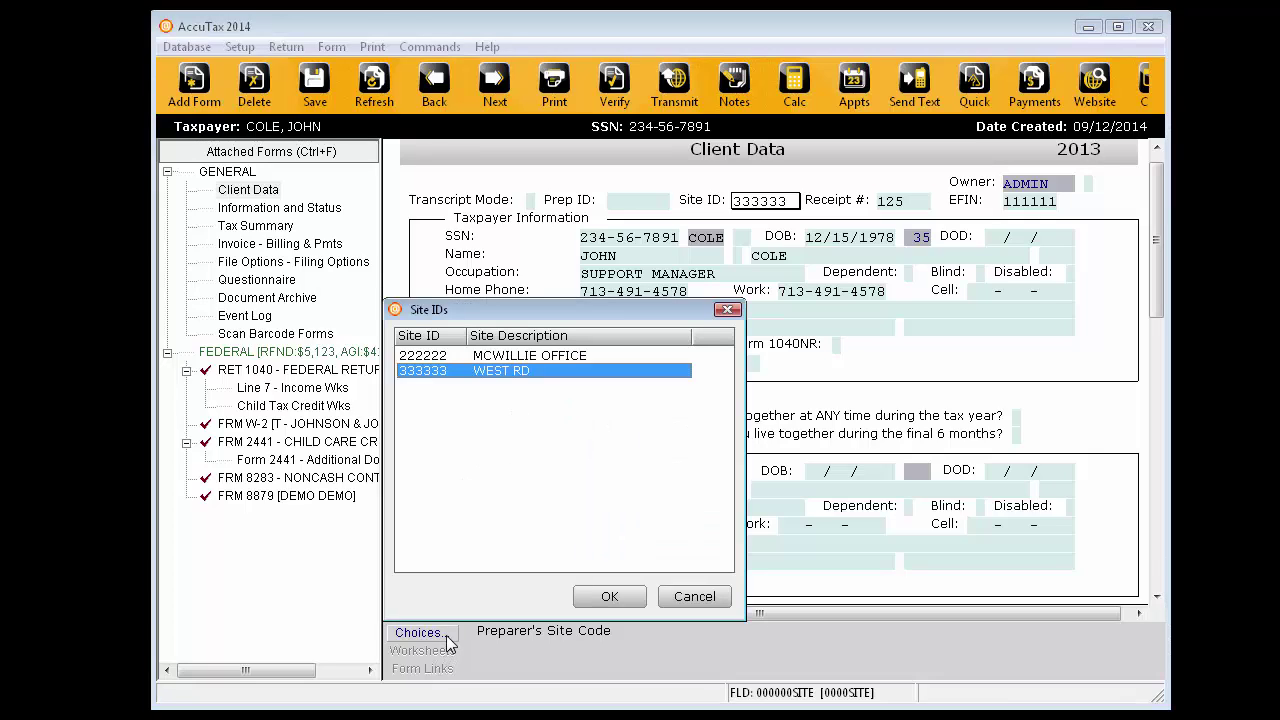
{"action": "left_click", "coordinate": [606, 597]}
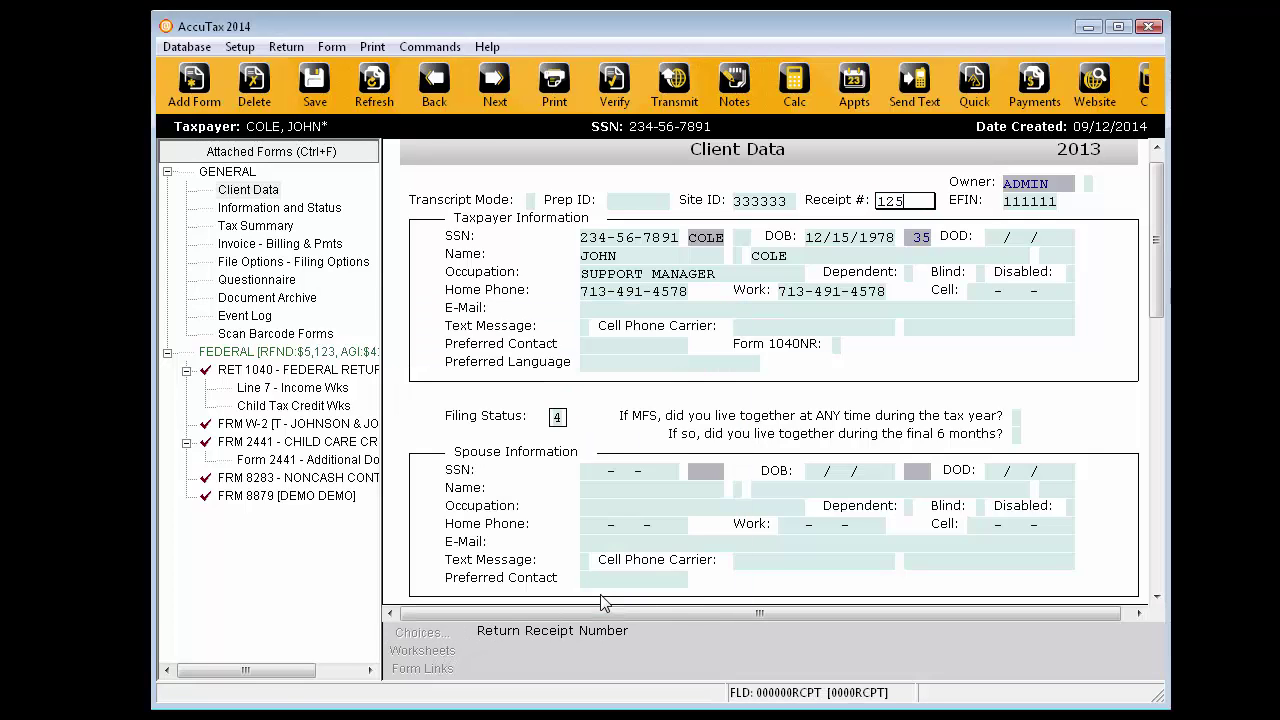
- Review the MCWILLIE OFFICE record in the Site Identifiers database, closing the record and the database without changes
{"action": "left_click", "coordinate": [185, 47]}
{"action": "left_click", "coordinate": [245, 267]}
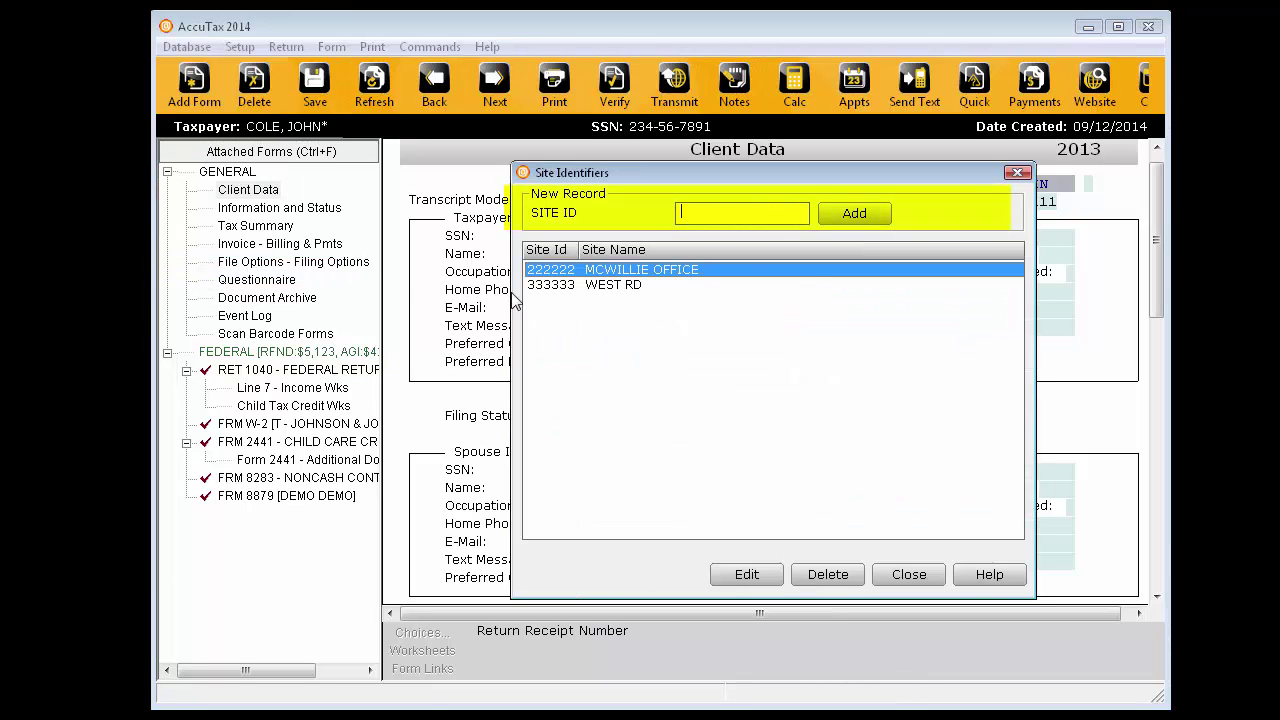
{"action": "double_click", "coordinate": [539, 270]}
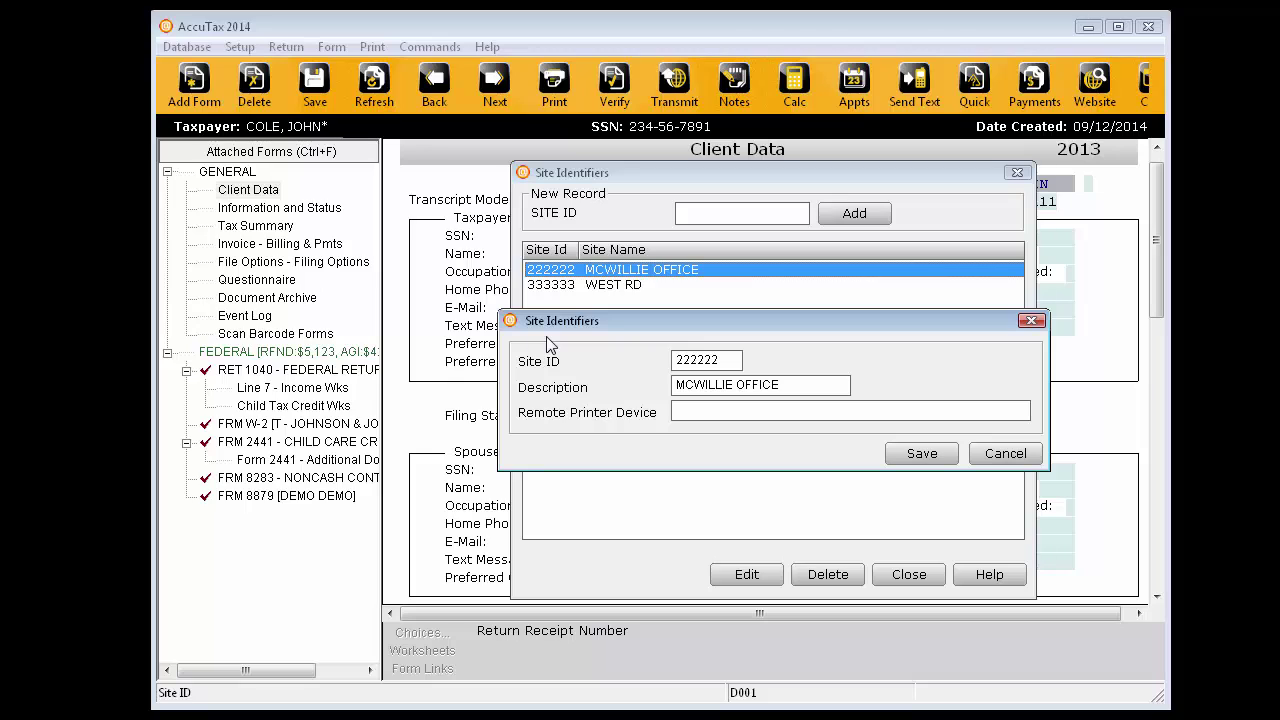
{"action": "key", "text": "Escape"}
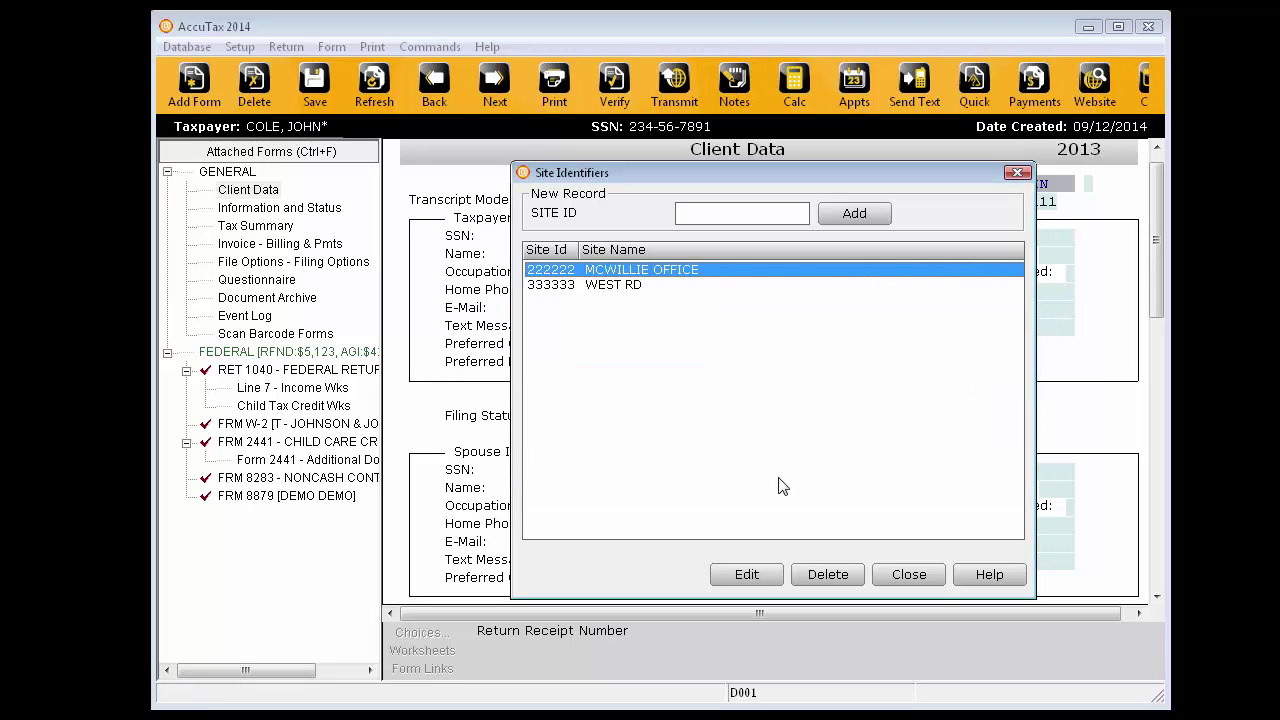
{"action": "left_click", "coordinate": [930, 574]}
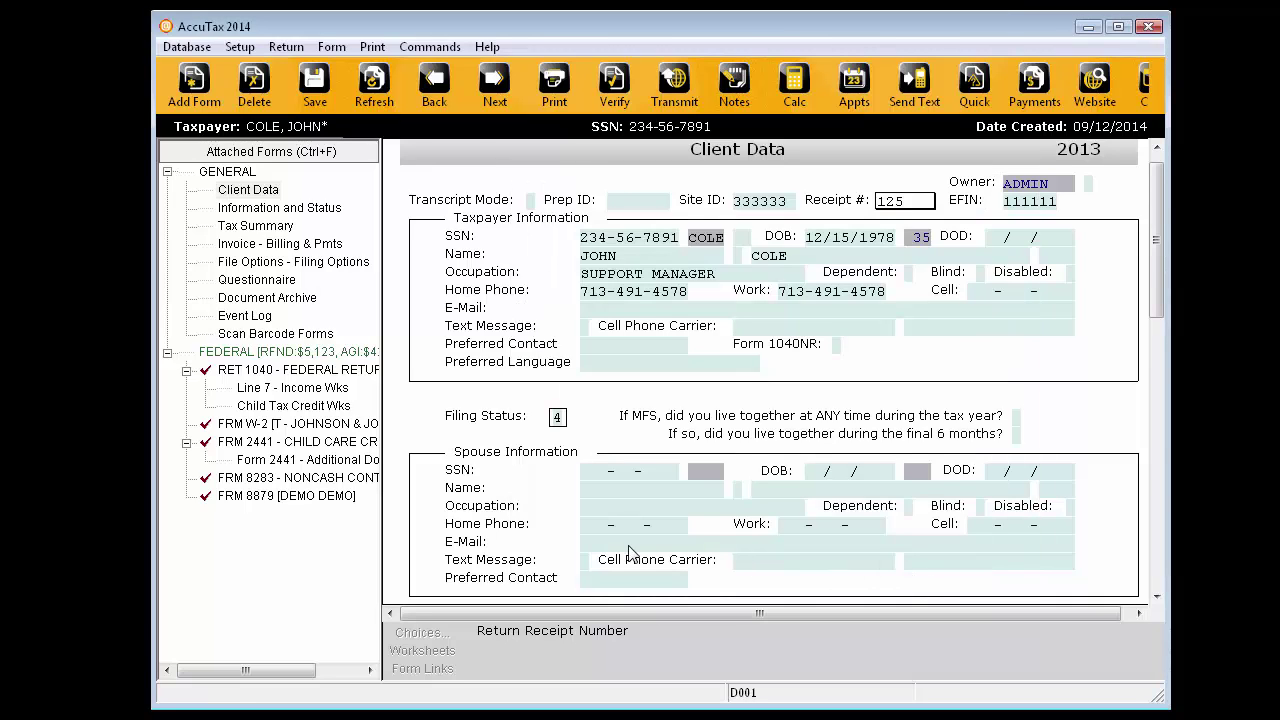
- Check the User Status field in Information and Status and the COM record in the User Status Codes database, closing the database and the return
{"action": "left_click", "coordinate": [290, 208]}
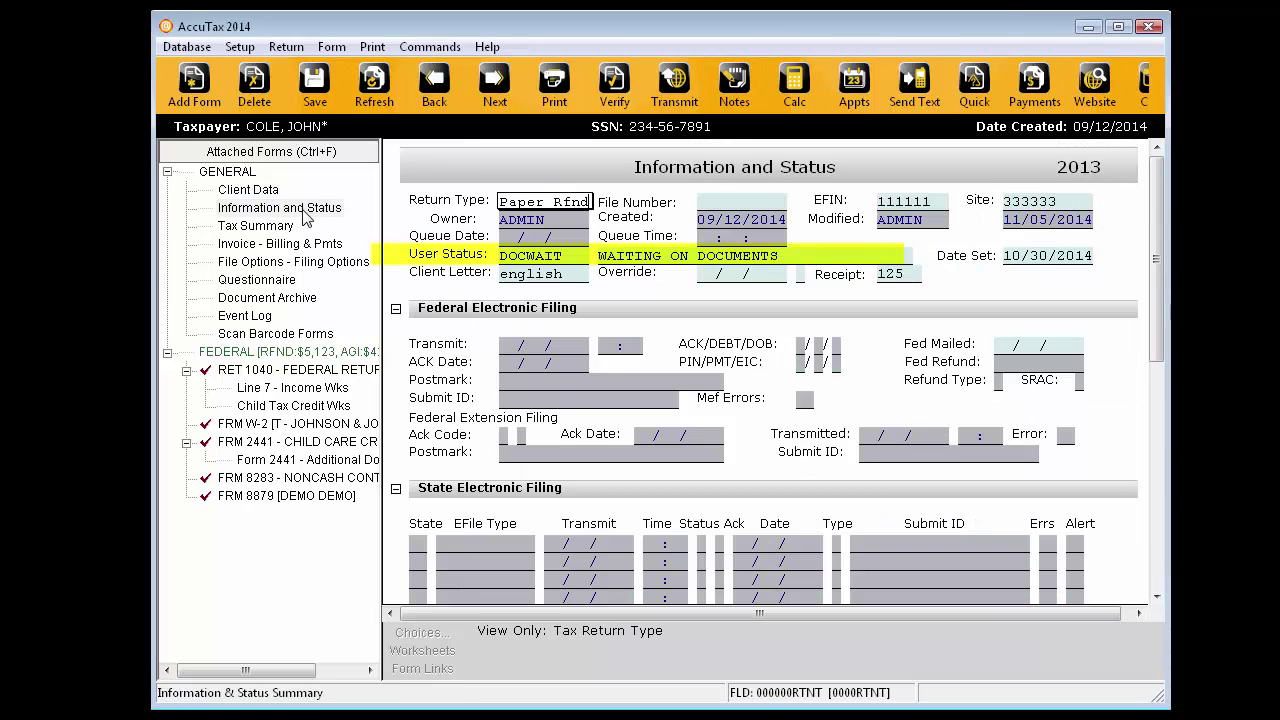
{"action": "left_click", "coordinate": [408, 252]}
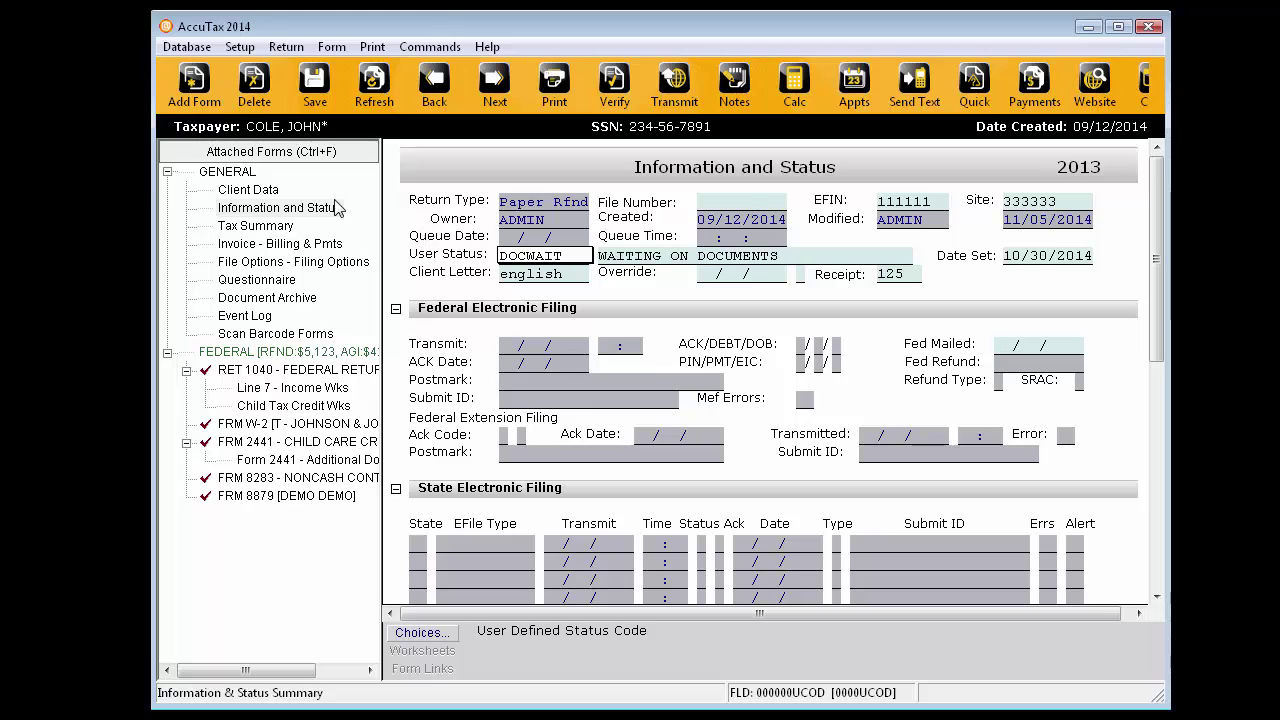
{"action": "left_click", "coordinate": [187, 47]}
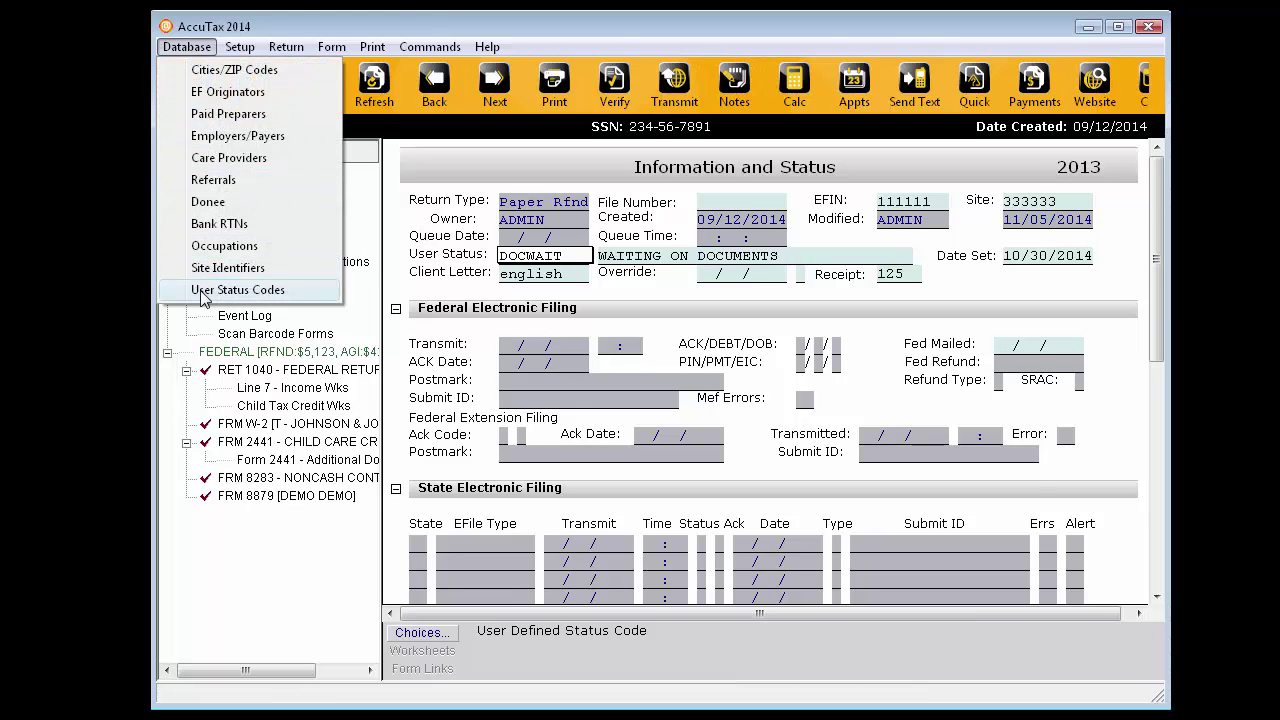
{"action": "left_click", "coordinate": [212, 289]}
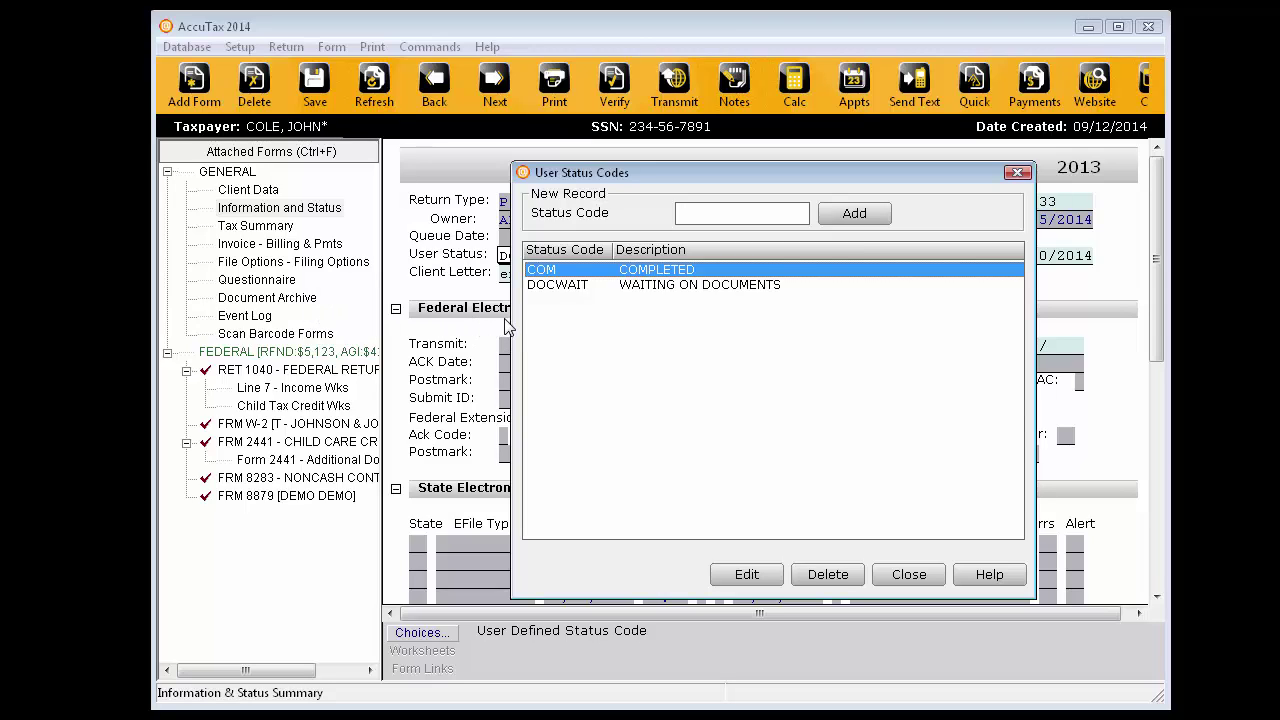
{"action": "double_click", "coordinate": [552, 275]}
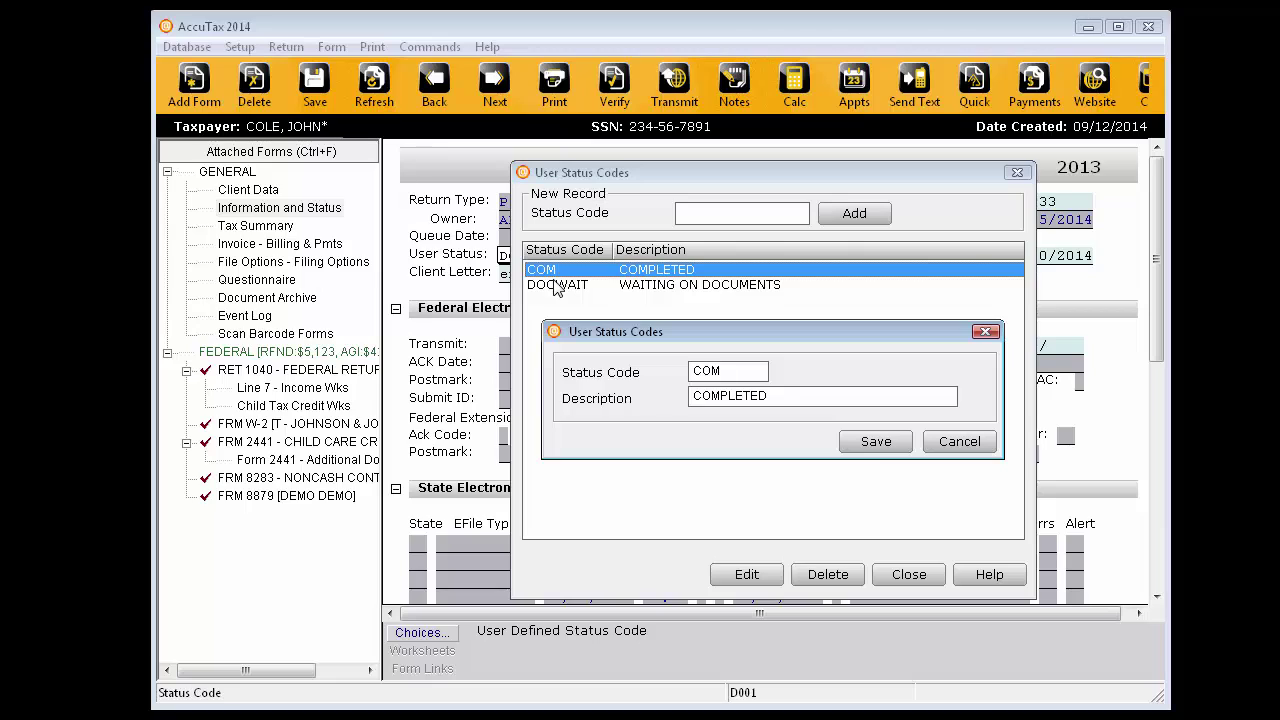
{"action": "key", "text": "Escape"}
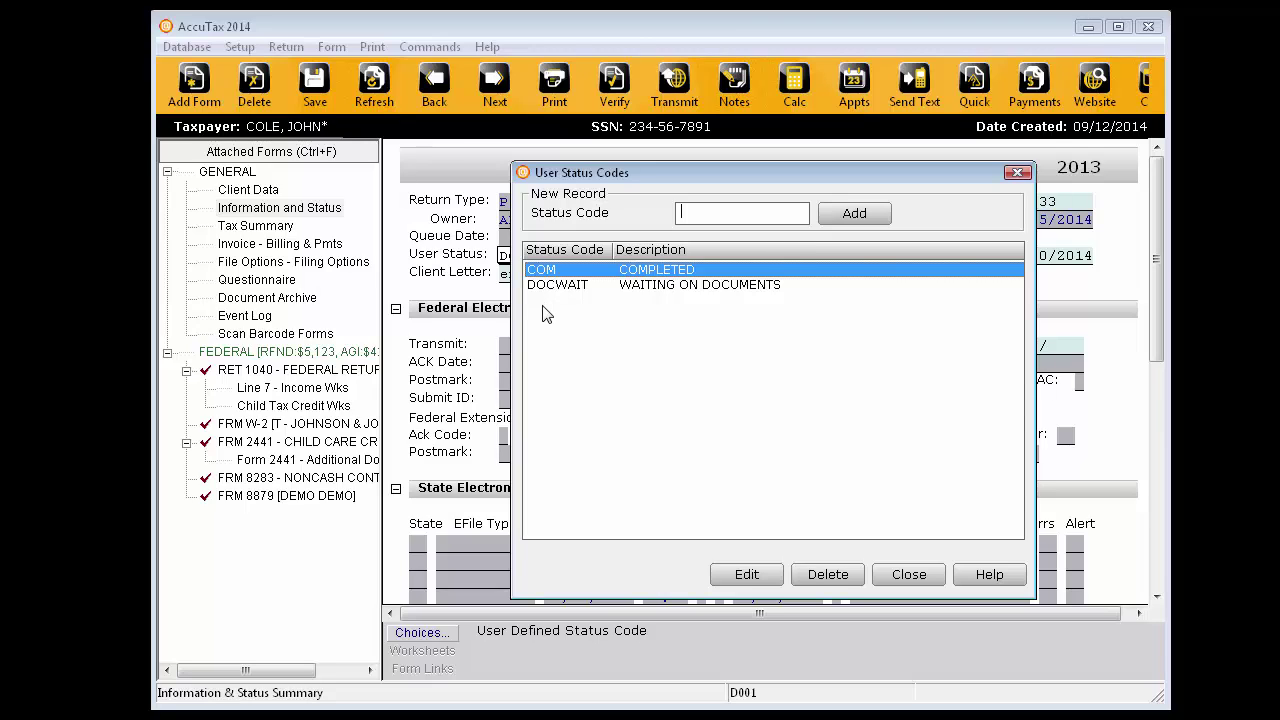
{"action": "left_click", "coordinate": [908, 574]}
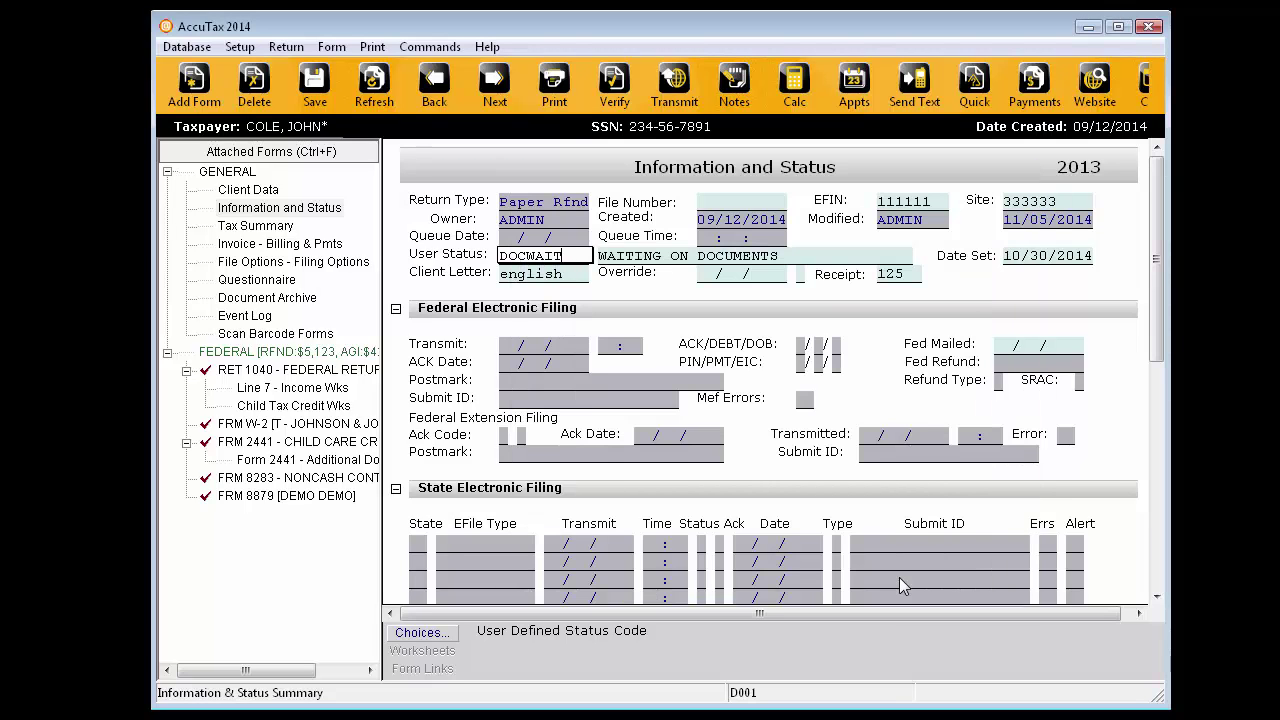
{"action": "key", "text": "Escape"}
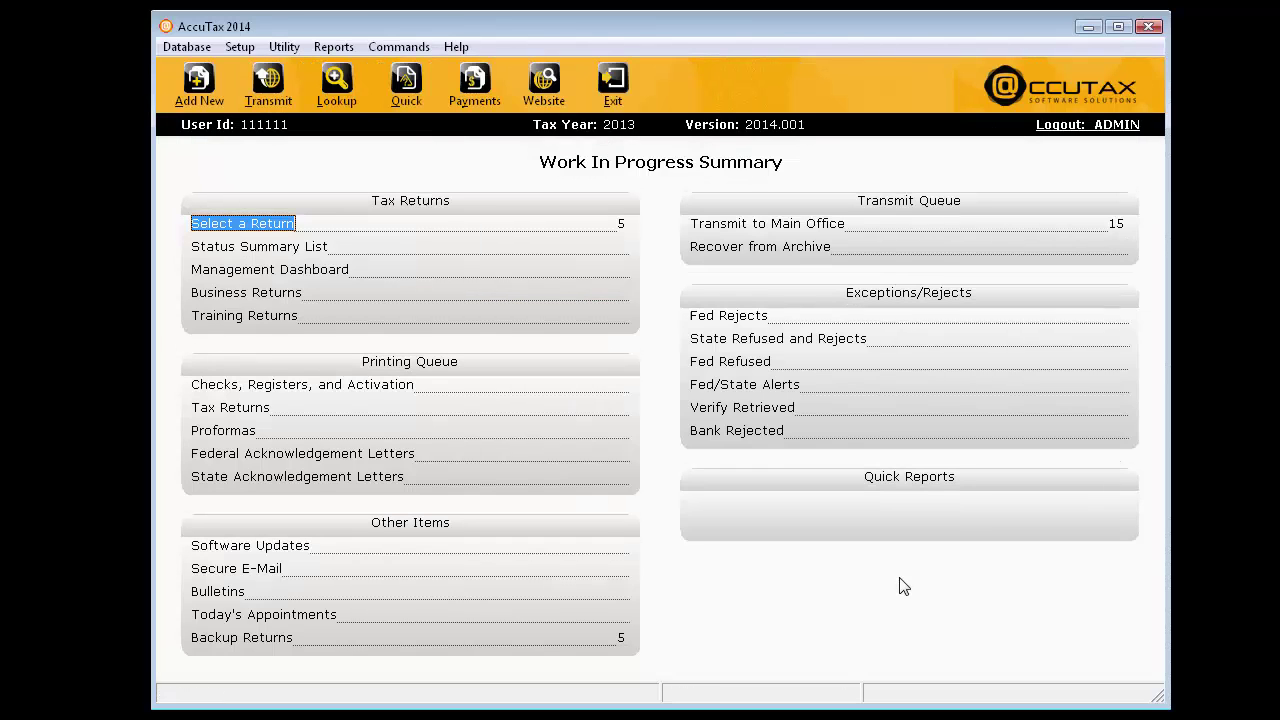